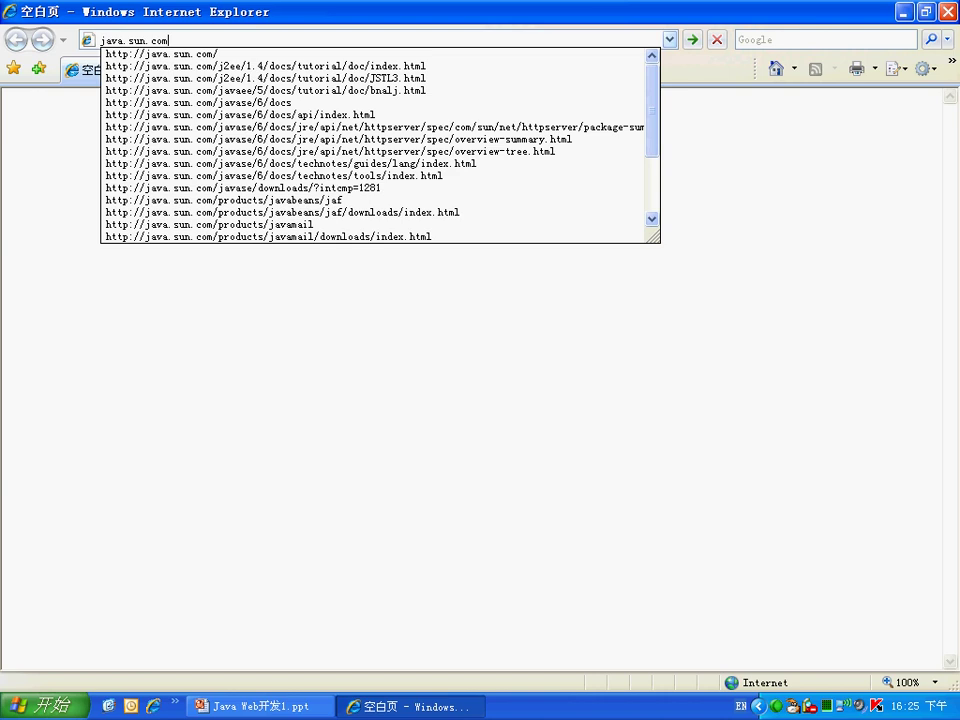
Step: Load java.sun.com, go to the Java SE downloads, and choose Download for JDK 6 Update 3
key("Return")
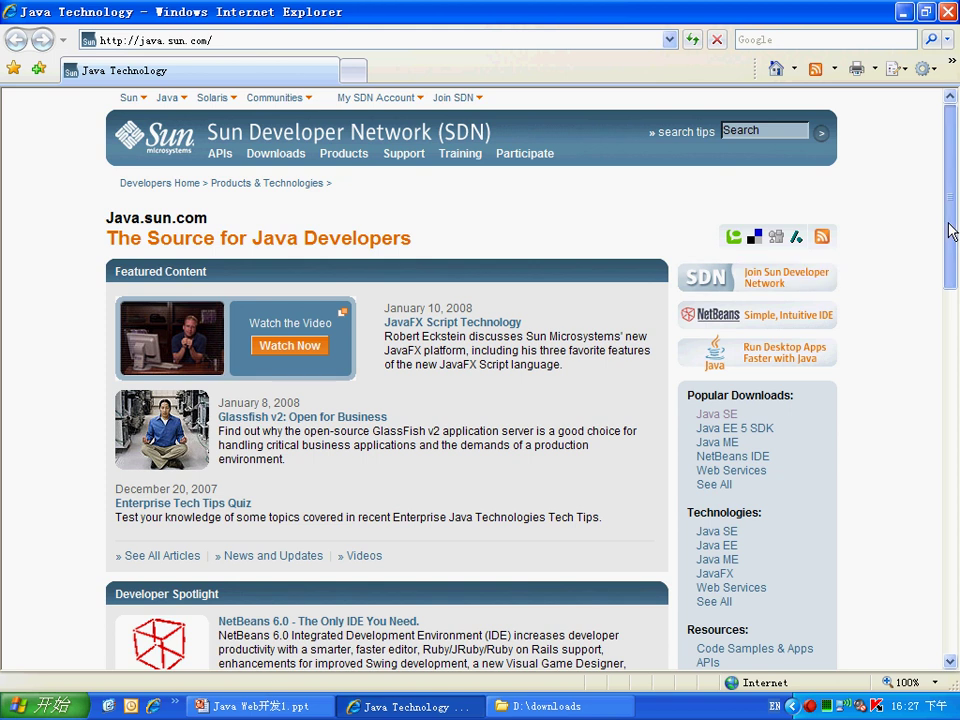
left_click_drag(950, 230, 949, 257)
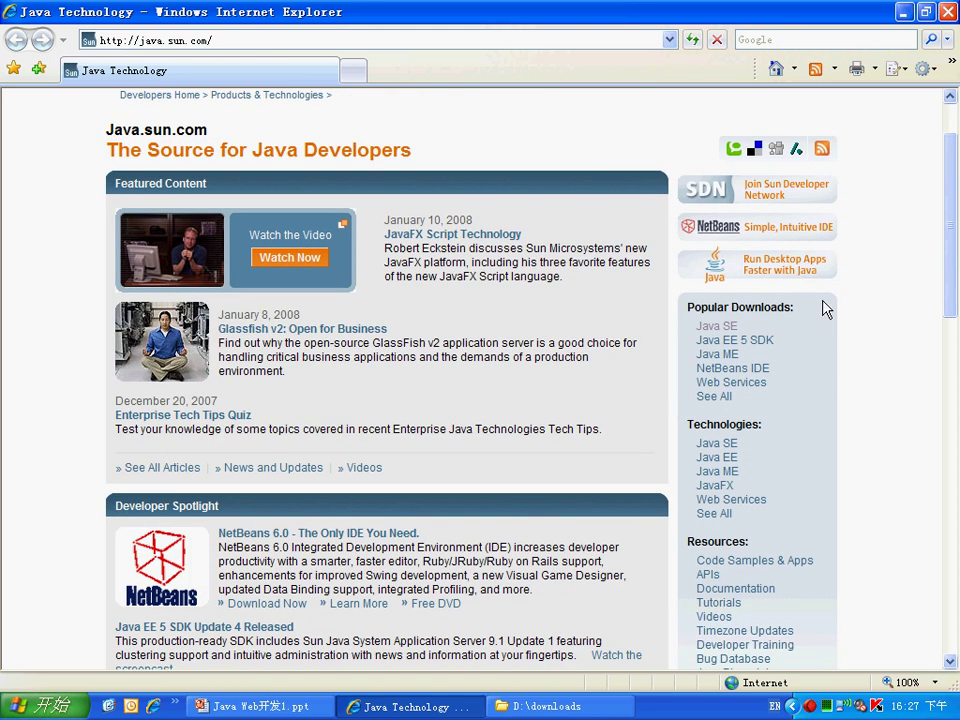
left_click(718, 328)
left_click_drag(953, 250, 953, 316)
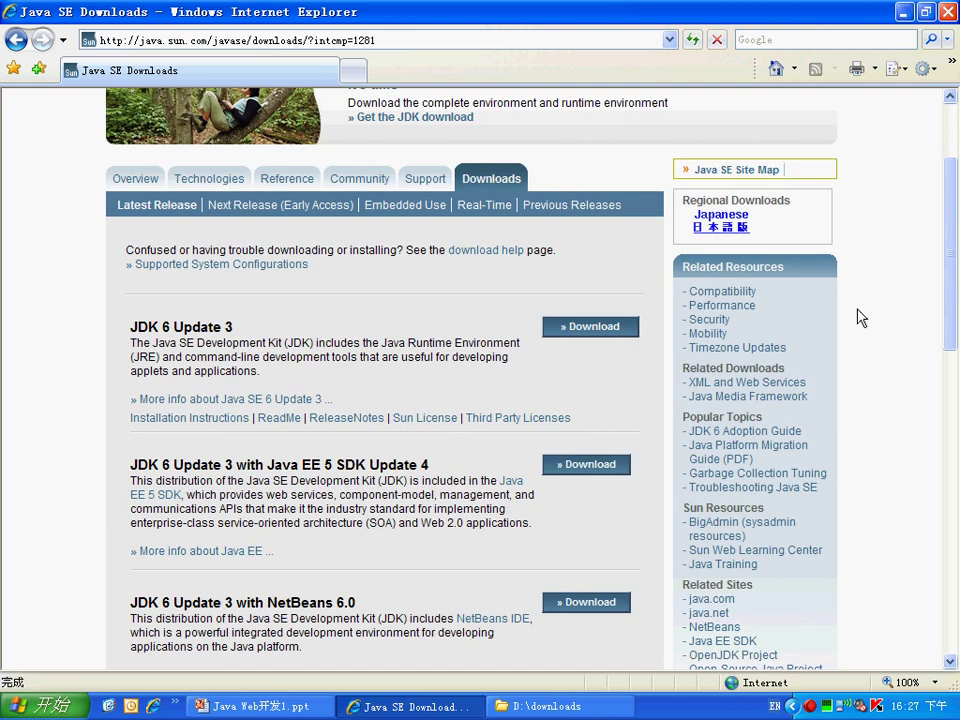
left_click(591, 337)
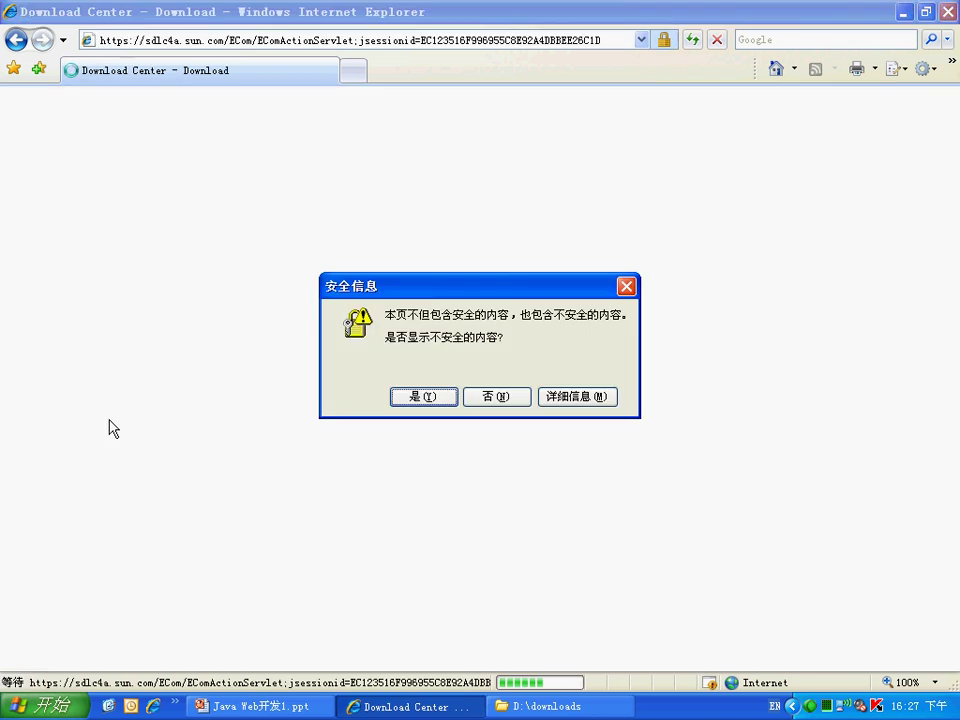
Step: Allow the insecure content, accept the JDK license, and bring up the Windows Offline Installation link's menu
left_click(438, 396)
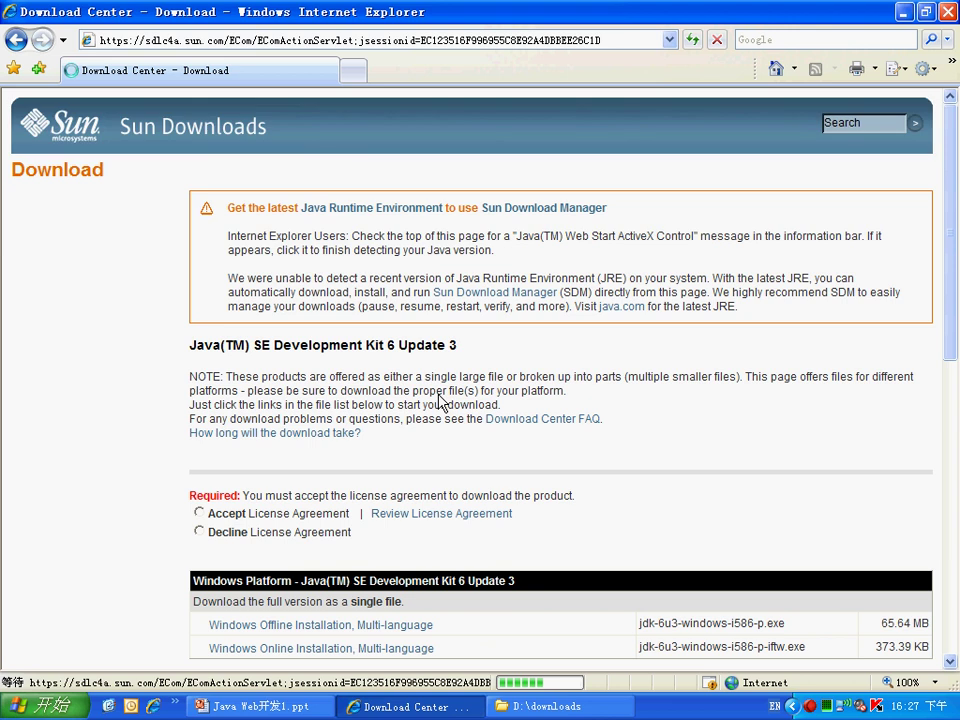
scroll(440, 402, "down", 3)
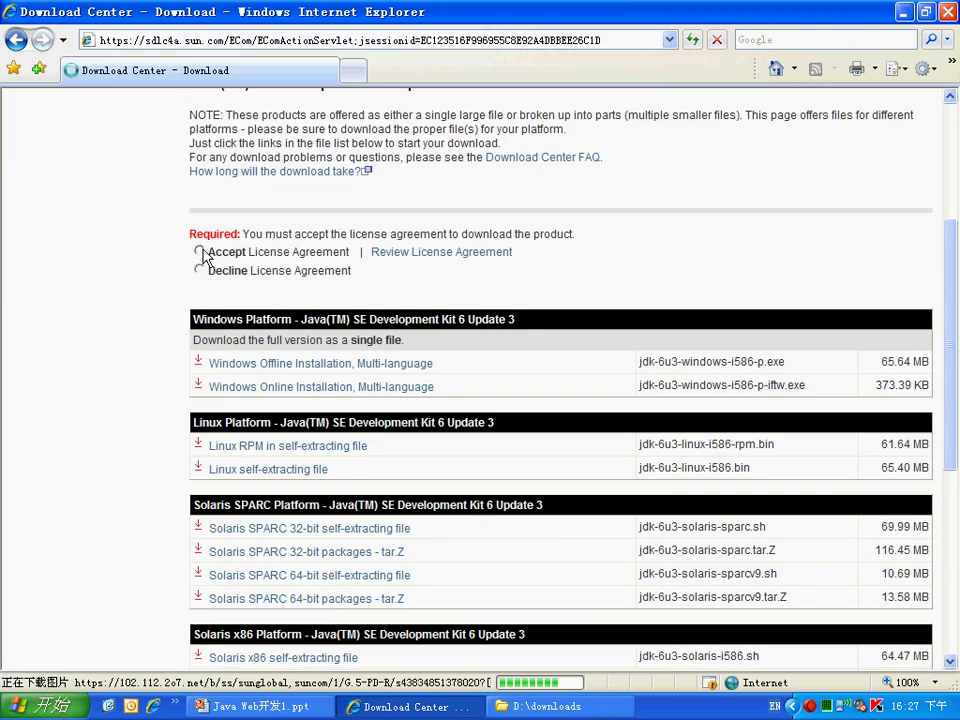
left_click(201, 253)
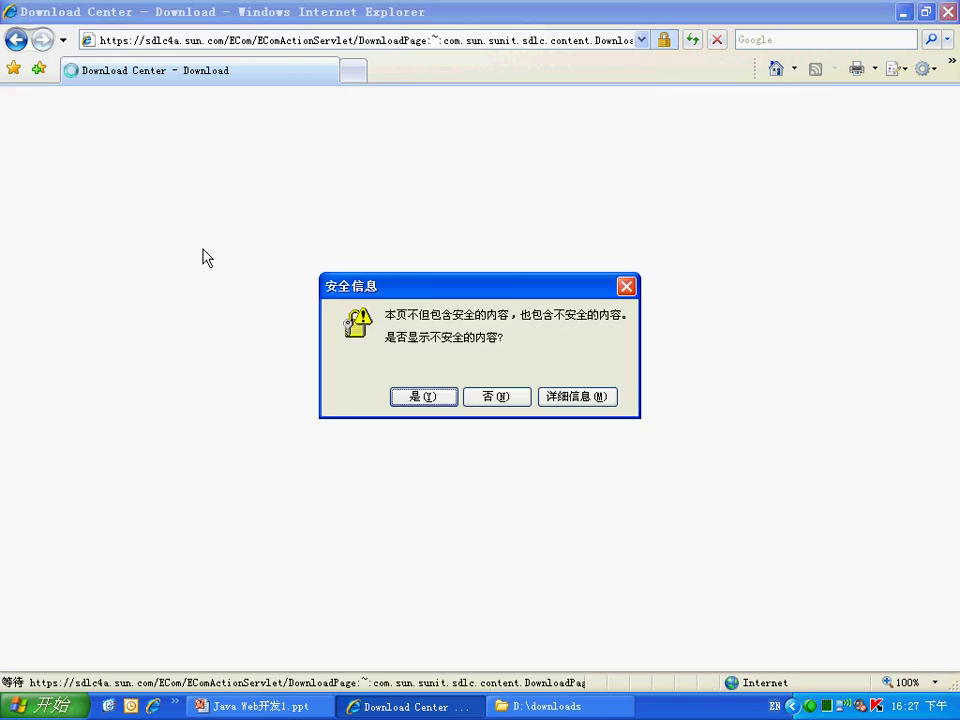
left_click(433, 399)
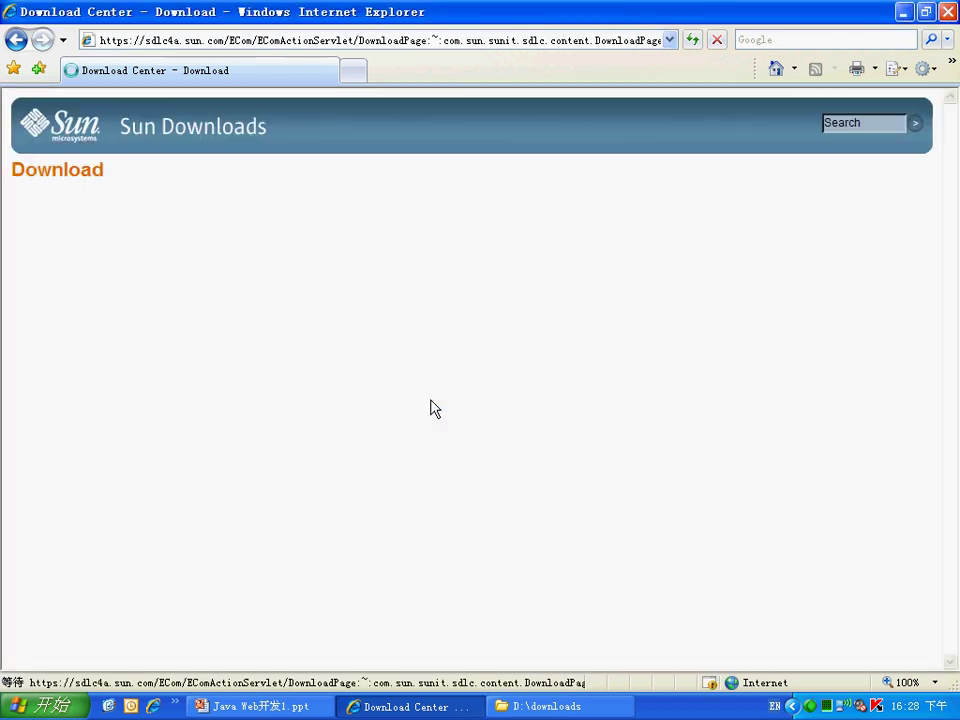
scroll(516, 448, "down", 3)
scroll(518, 448, "down", 1)
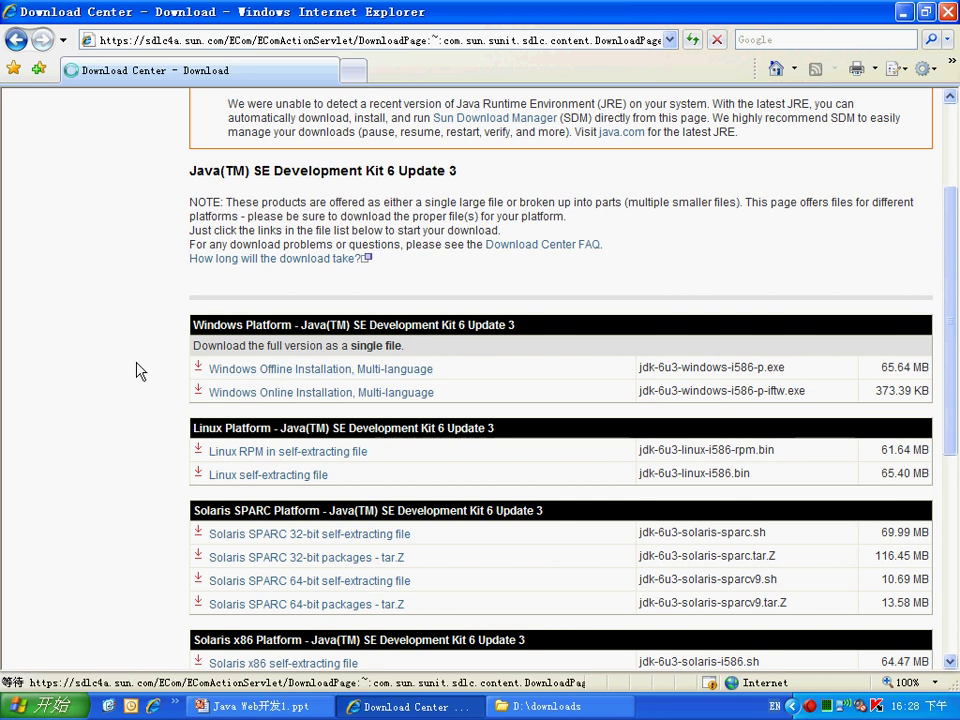
scroll(154, 375, "down", 2)
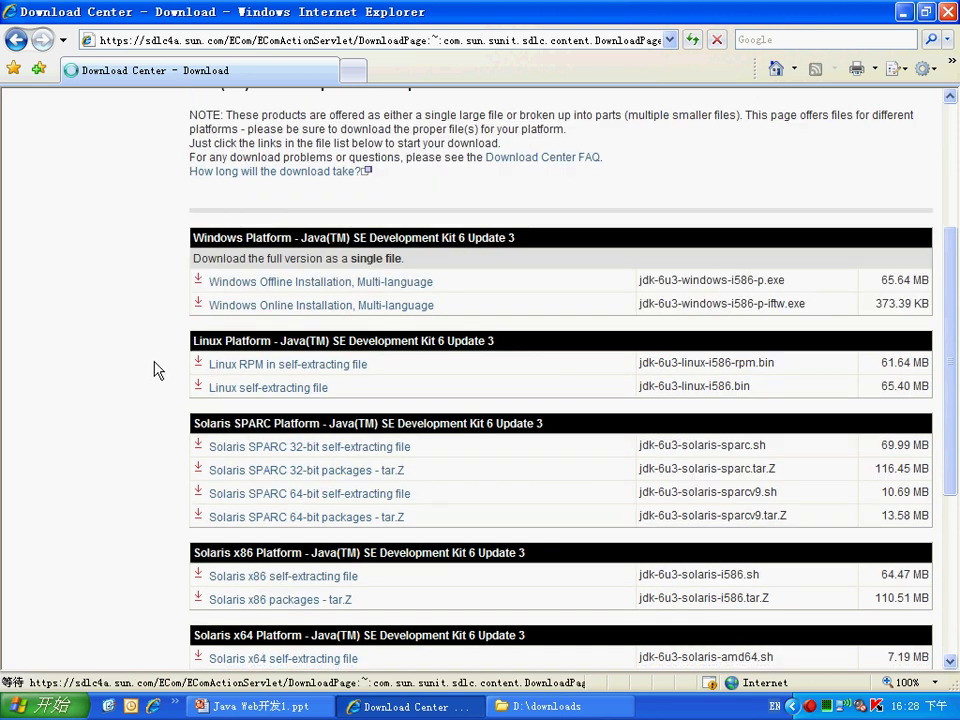
right_click(346, 289)
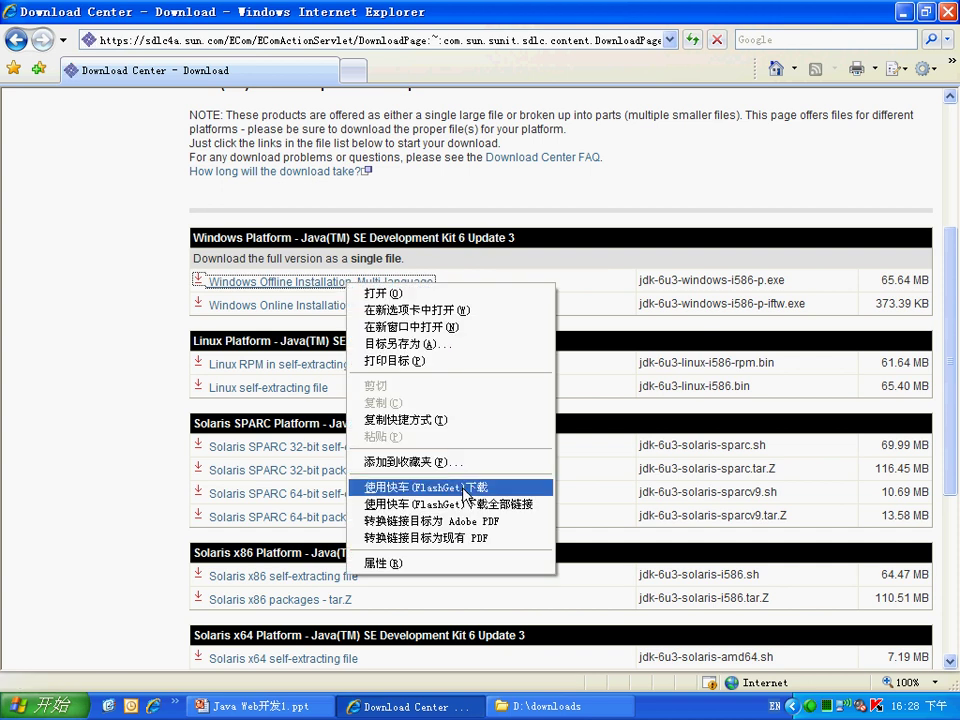
Step: Send jdk-6u3-windows-i586-p.exe to FlashGet and confirm the new download task
left_click(522, 484)
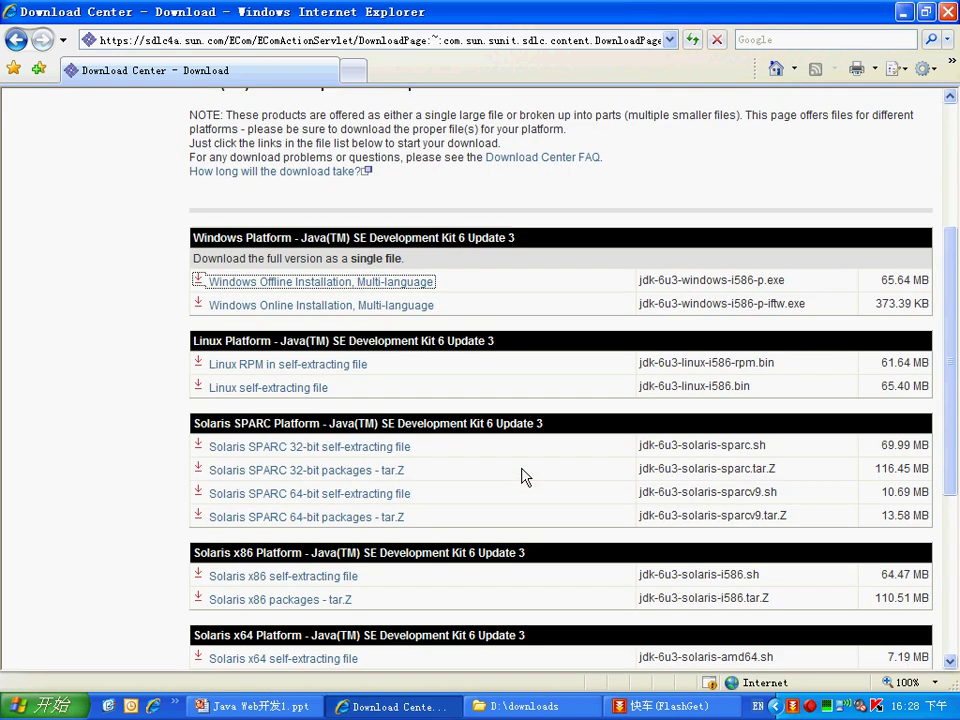
left_click(633, 707)
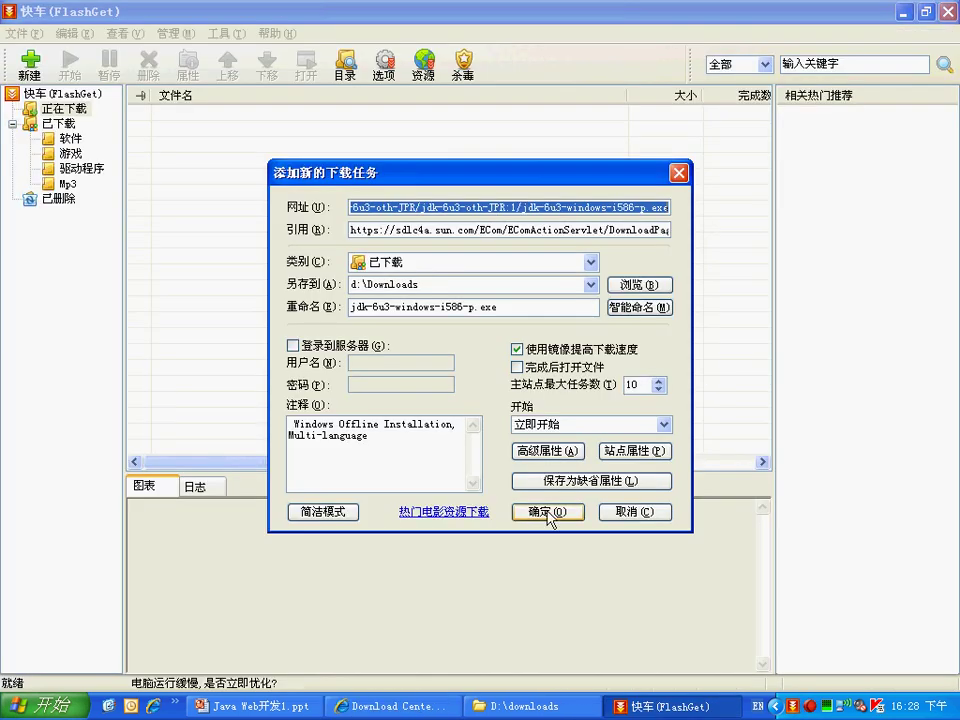
left_click(541, 512)
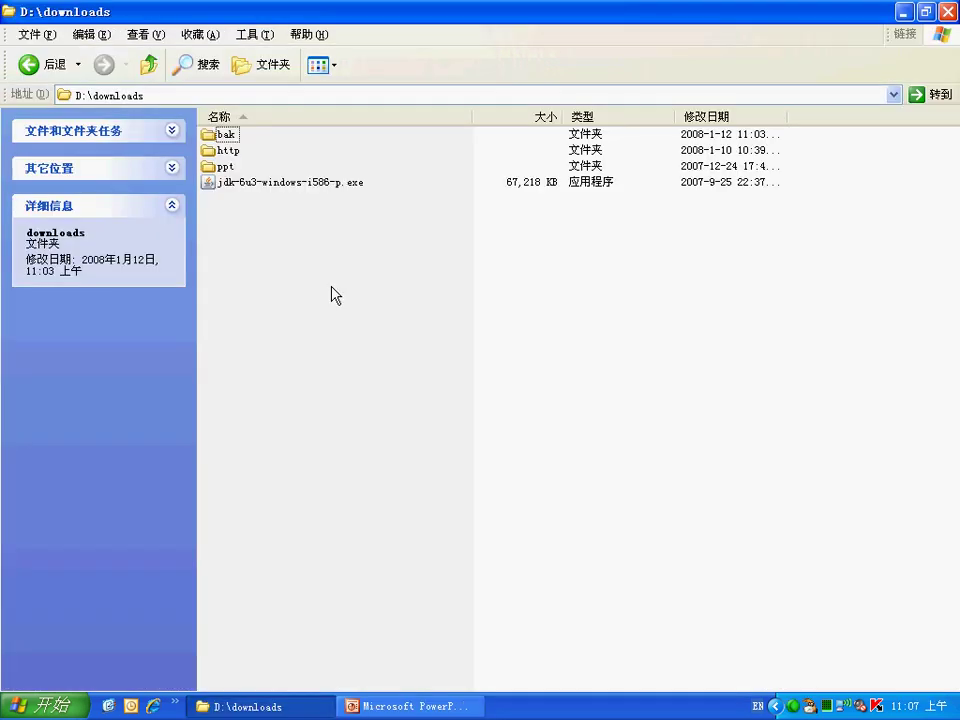
Step: Launch jdk-6u3-windows-i586-p.exe and accept the JDK license agreement
left_click(289, 185)
double_click(289, 188)
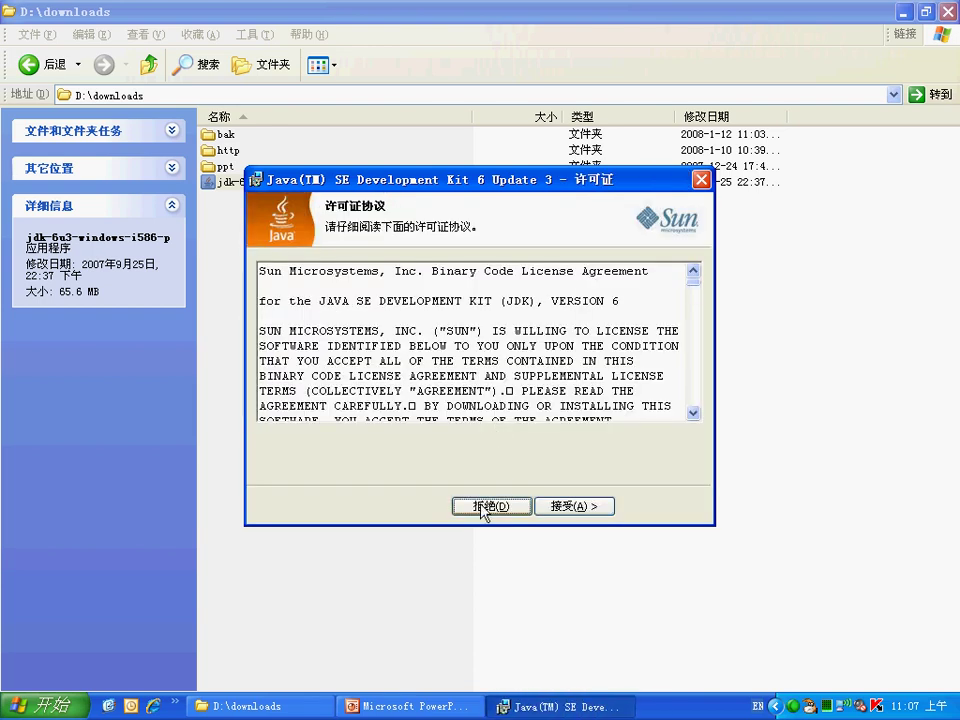
left_click(574, 506)
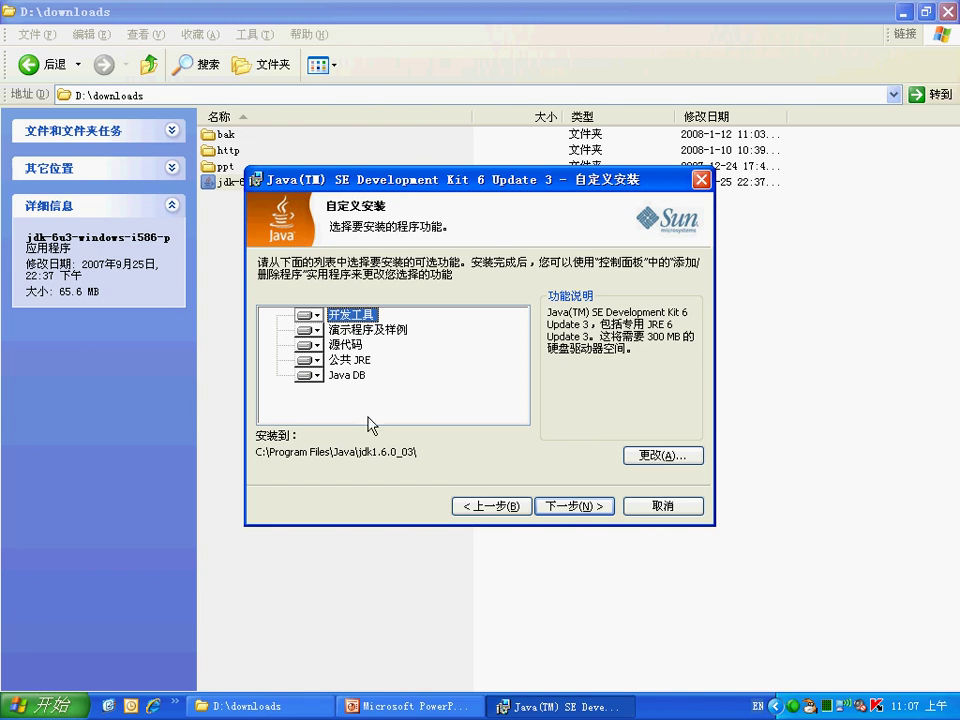
Step: Mark Java DB as unavailable (此功能将不可用) and start installing the remaining features
left_click(317, 376)
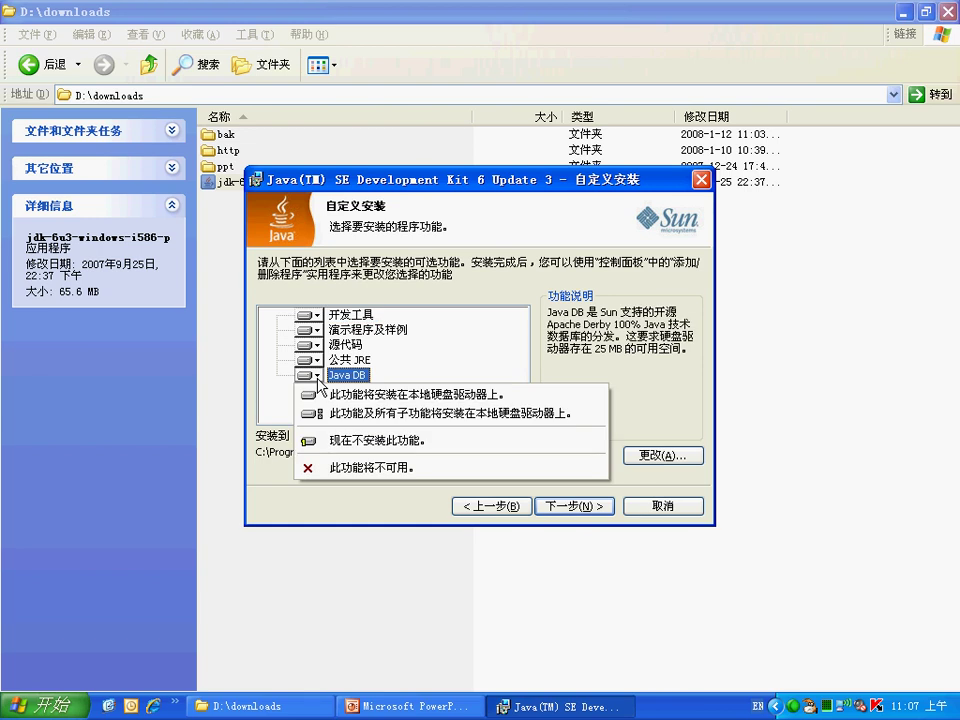
left_click(320, 468)
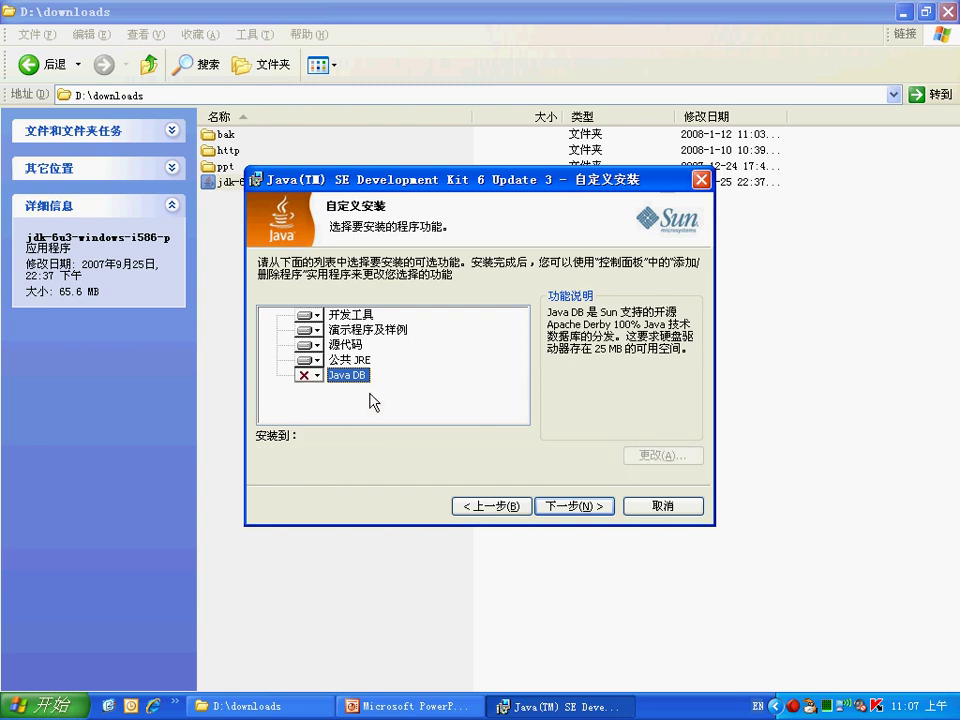
left_click(570, 506)
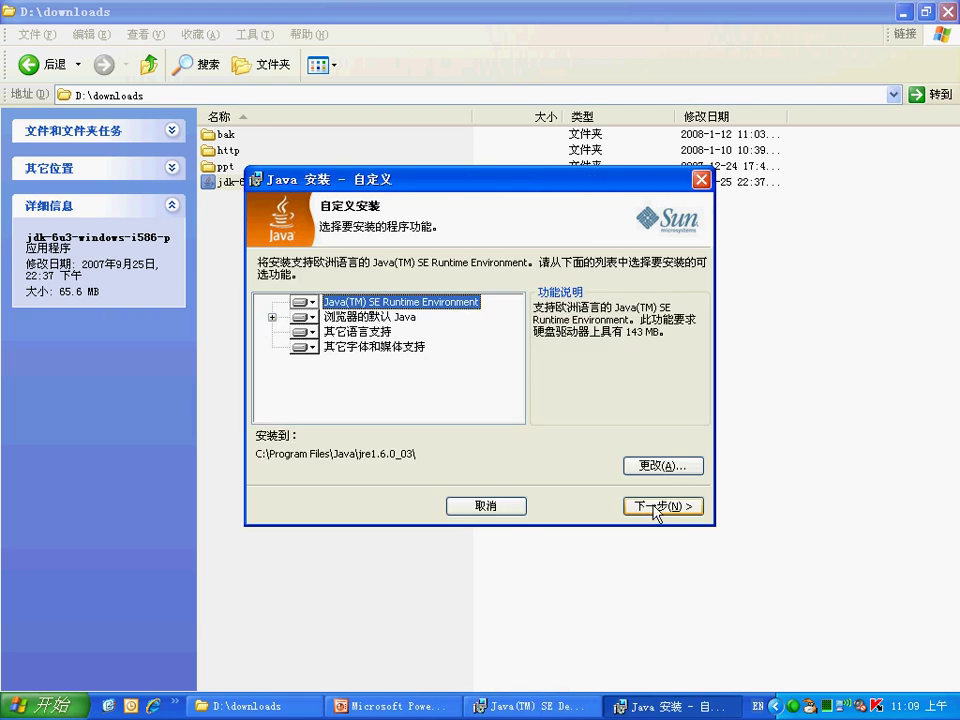
Step: Finish the JDK 6 Update 3 setup with the readme unchecked, then minimise the downloads folder
left_click(667, 506)
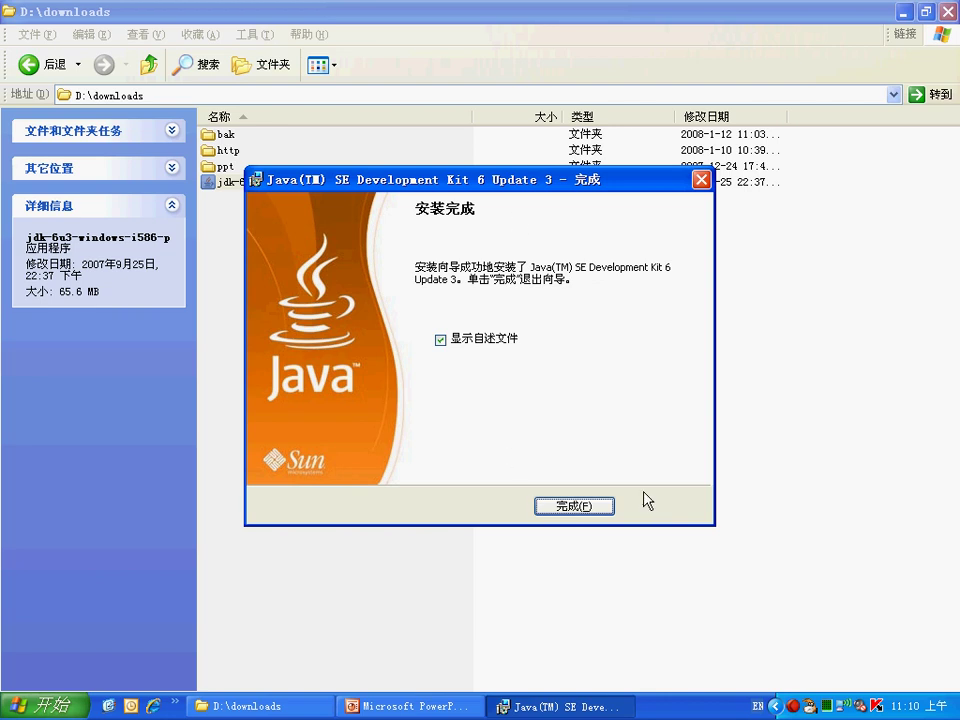
left_click(441, 340)
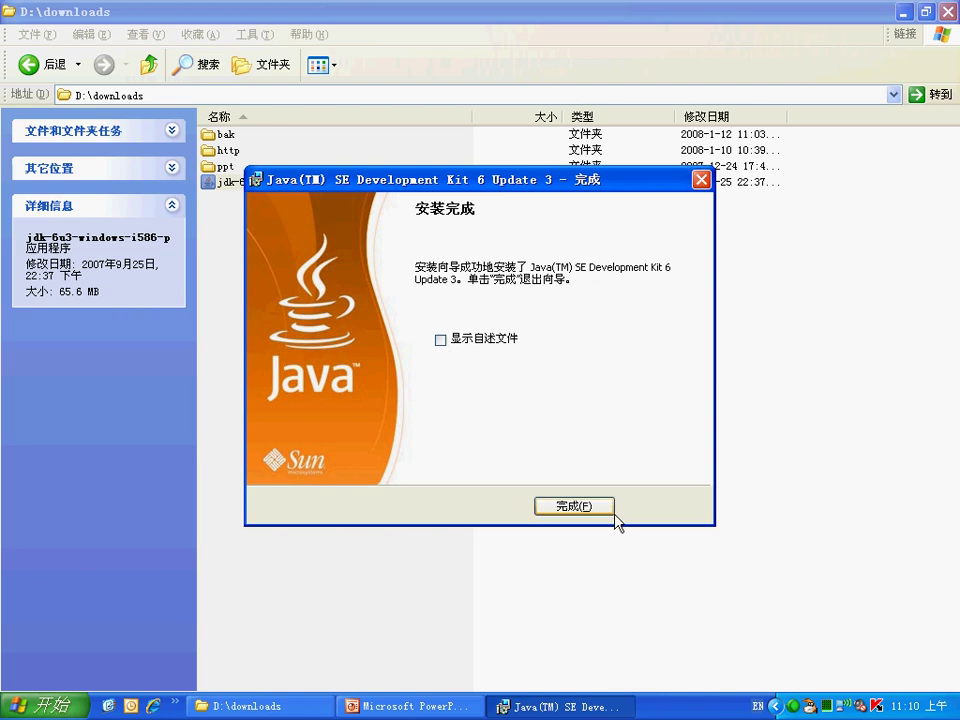
left_click(576, 510)
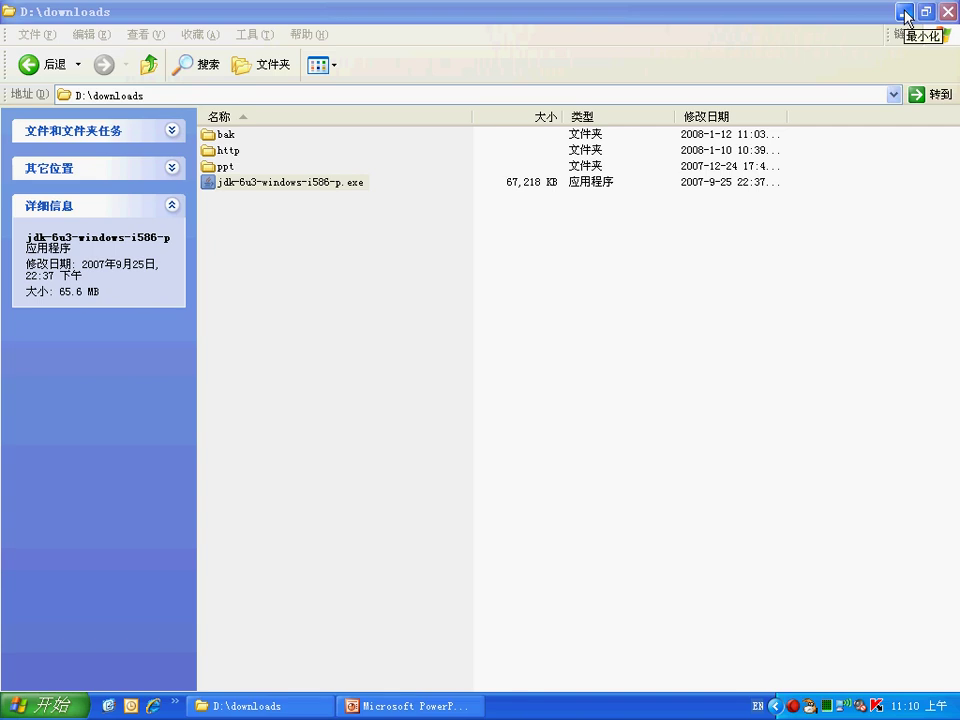
left_click(905, 12)
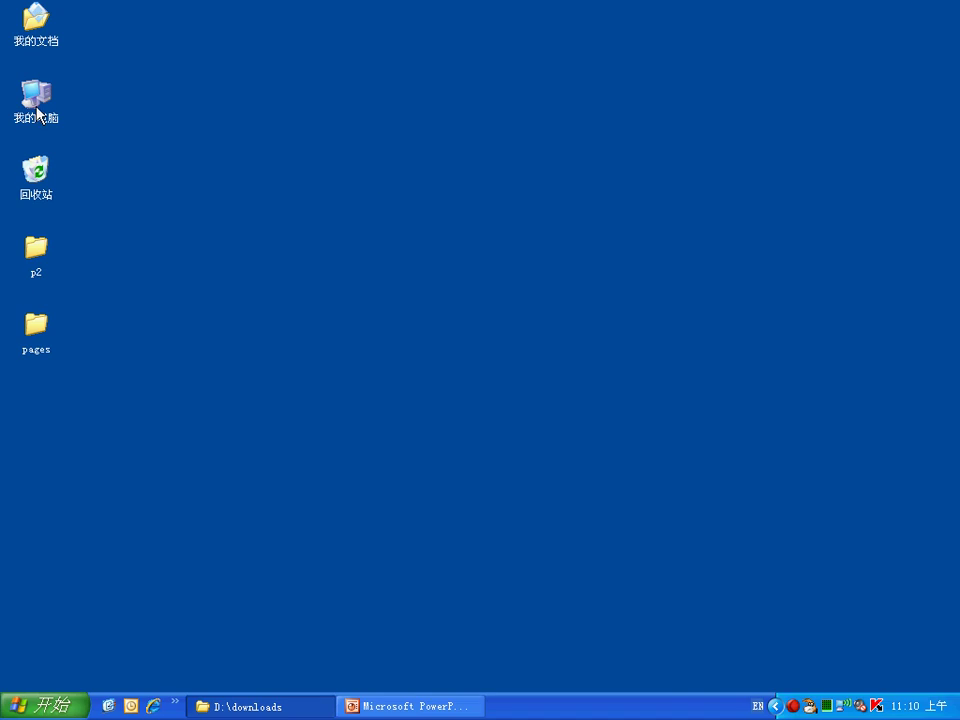
Step: Bring up the context menu of the 我的电脑 (My Computer) desktop icon
left_click(37, 109)
right_click(37, 109)
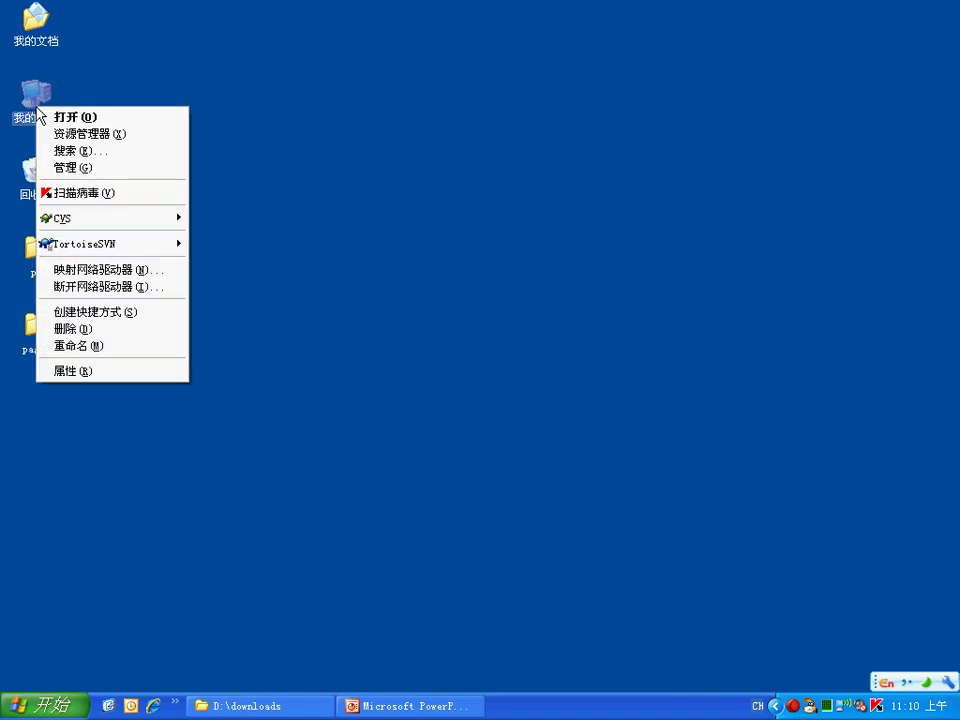
left_click(412, 376)
right_click(53, 99)
Step: From Properties > Advanced > Environment Variables, create a new system variable named JAVA_HOME
left_click(152, 366)
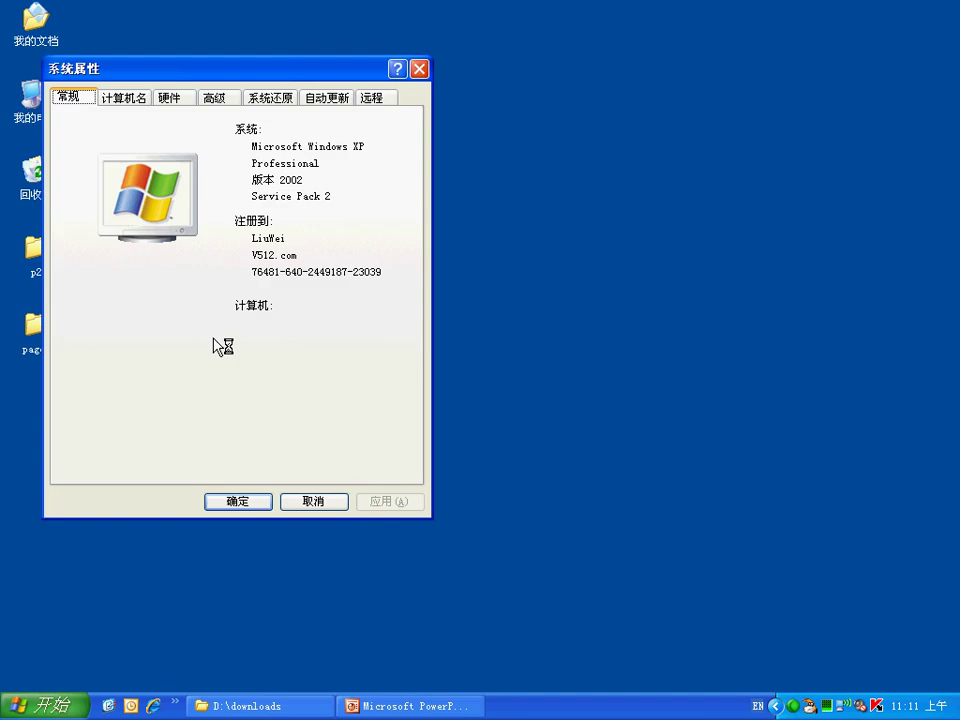
left_click(210, 98)
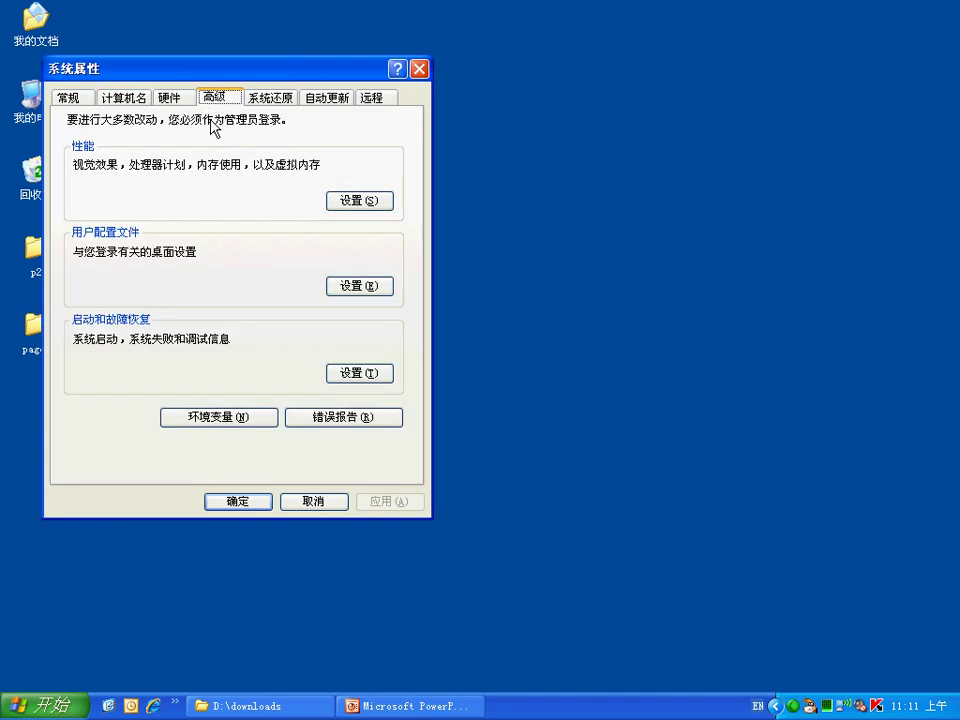
left_click(221, 418)
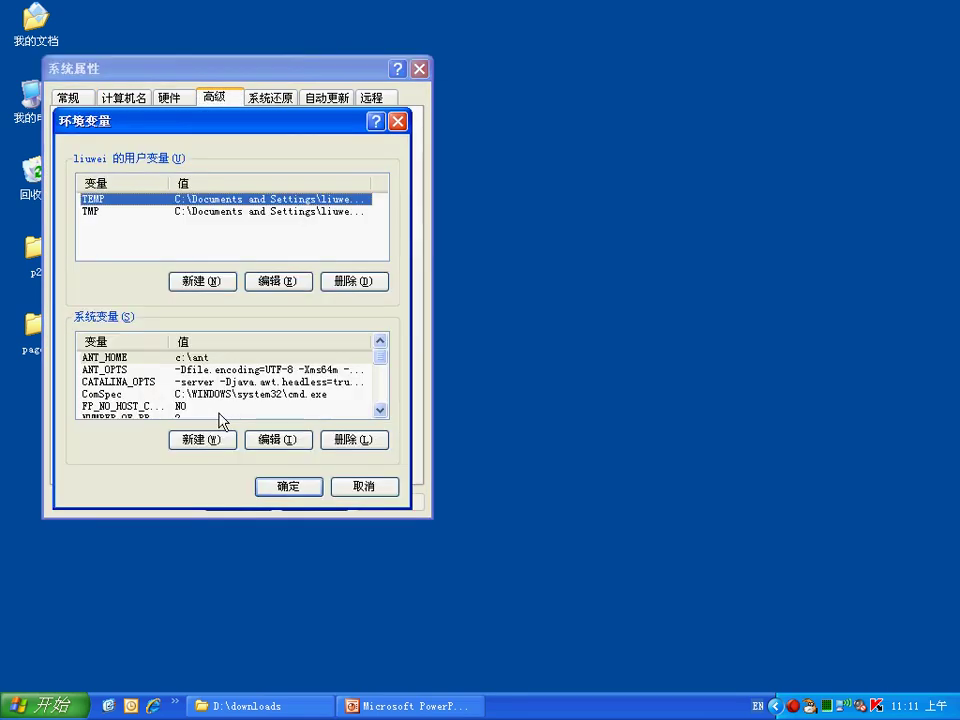
left_click(105, 357)
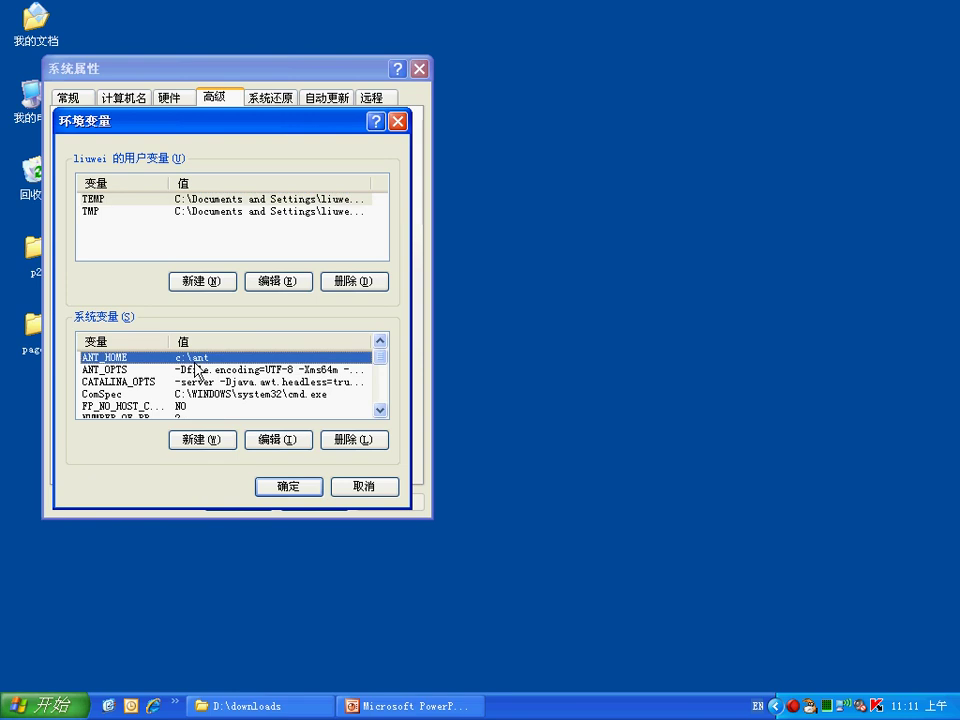
left_click(203, 440)
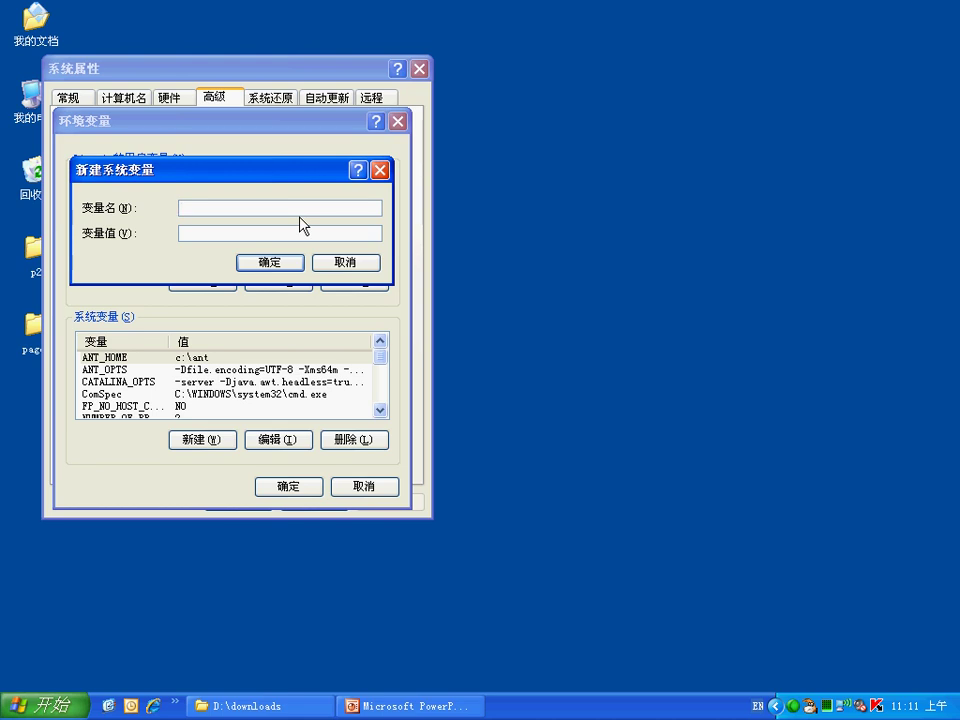
type("JAVA_HOME")
left_click(329, 233)
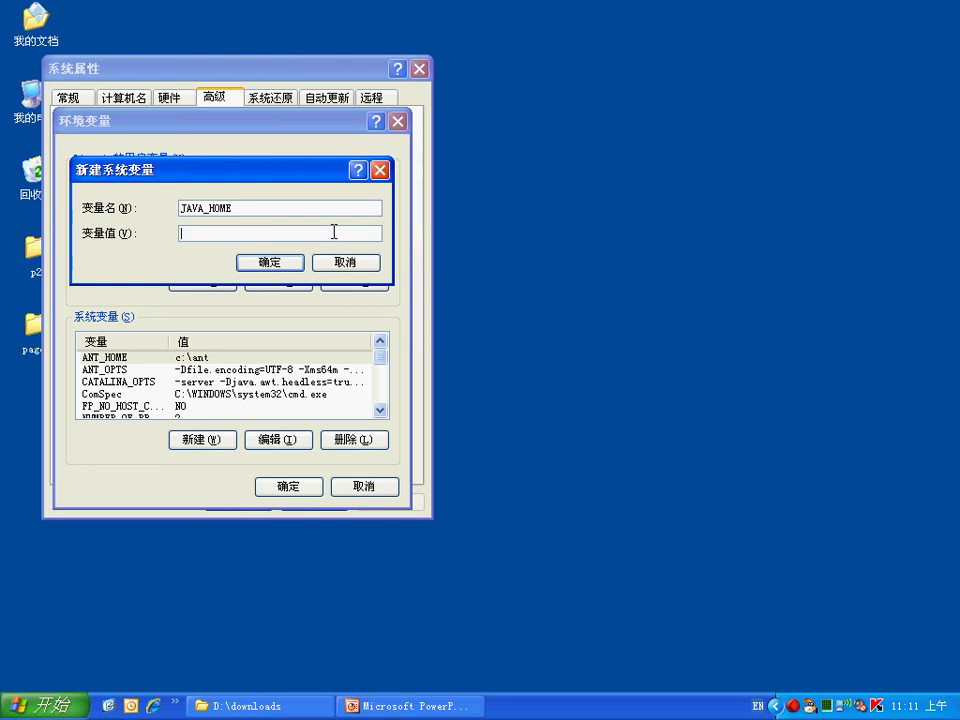
Step: Browse through My Computer to C:\Program Files\Java\jdk1.6.0_03
double_click(30, 92)
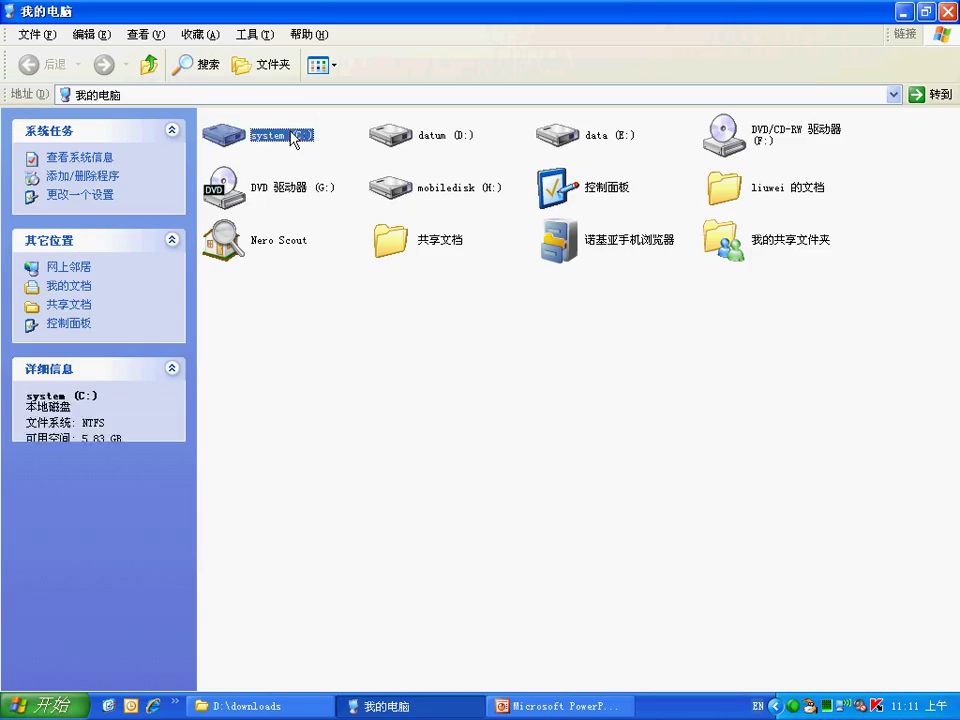
double_click(292, 135)
double_click(255, 278)
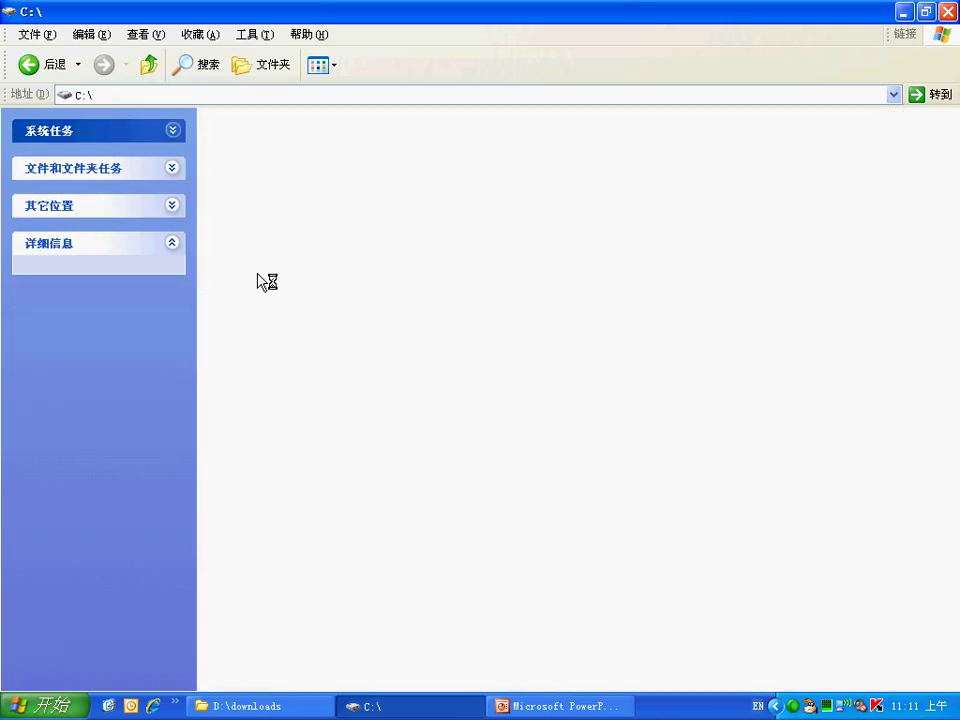
left_click(257, 277)
left_click(228, 549)
double_click(228, 549)
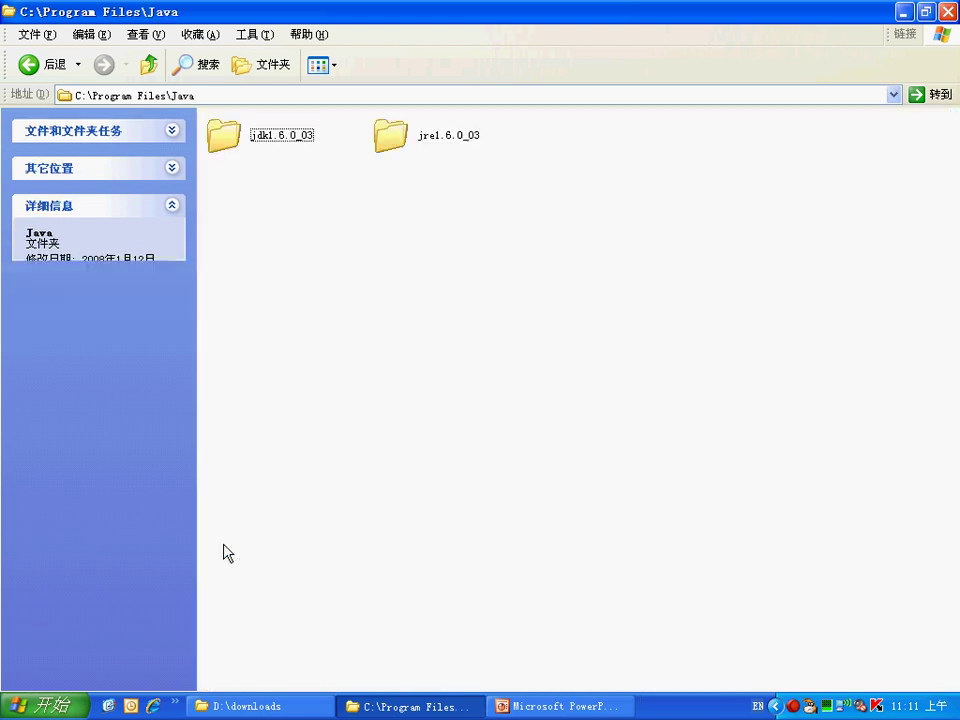
left_click(291, 97)
double_click(291, 138)
Step: Copy the jdk1.6.0_03 folder path from the address bar
left_click(296, 95)
key("ctrl+c")
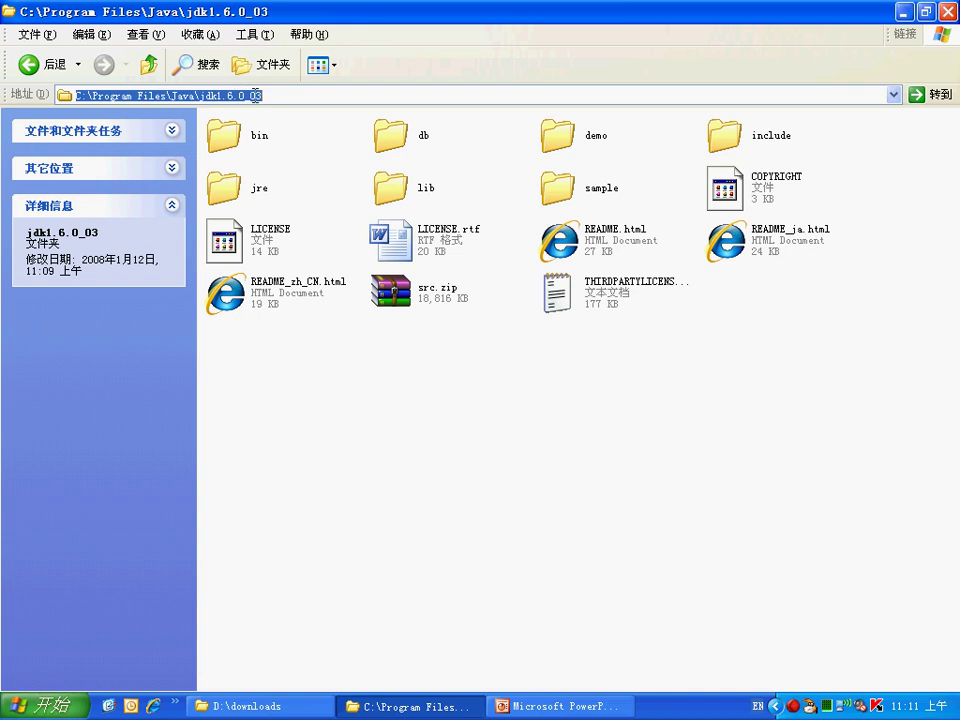
right_click(242, 90)
left_click(275, 145)
Step: Set JAVA_HOME's value to C:\Program Files\Java\jdk1.6.0_03 and confirm it
left_click(907, 13)
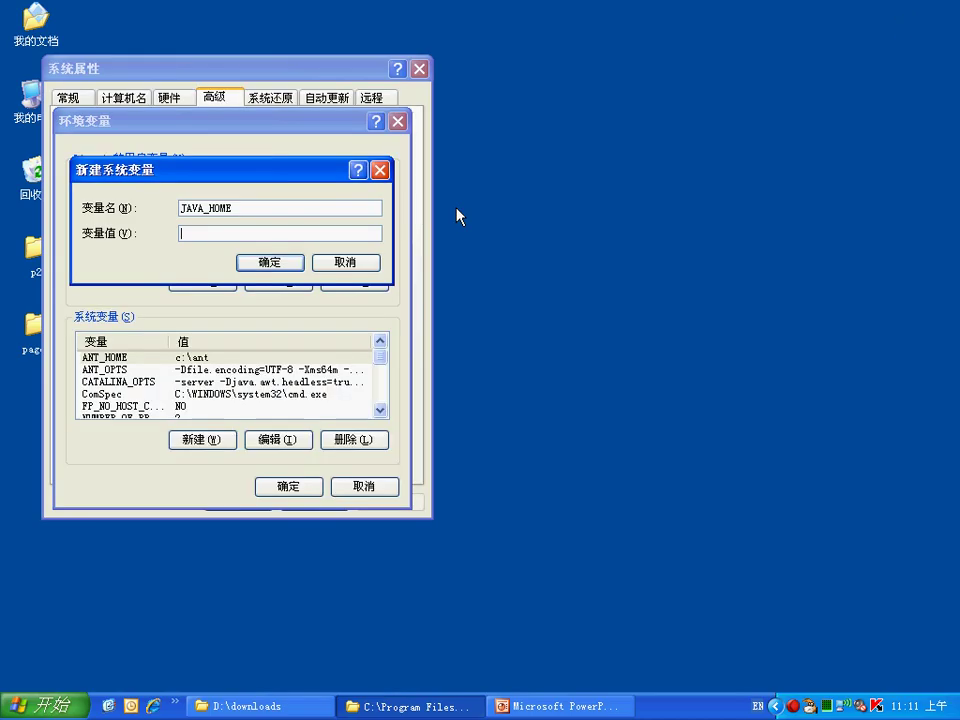
left_click(299, 234)
key("ctrl+v")
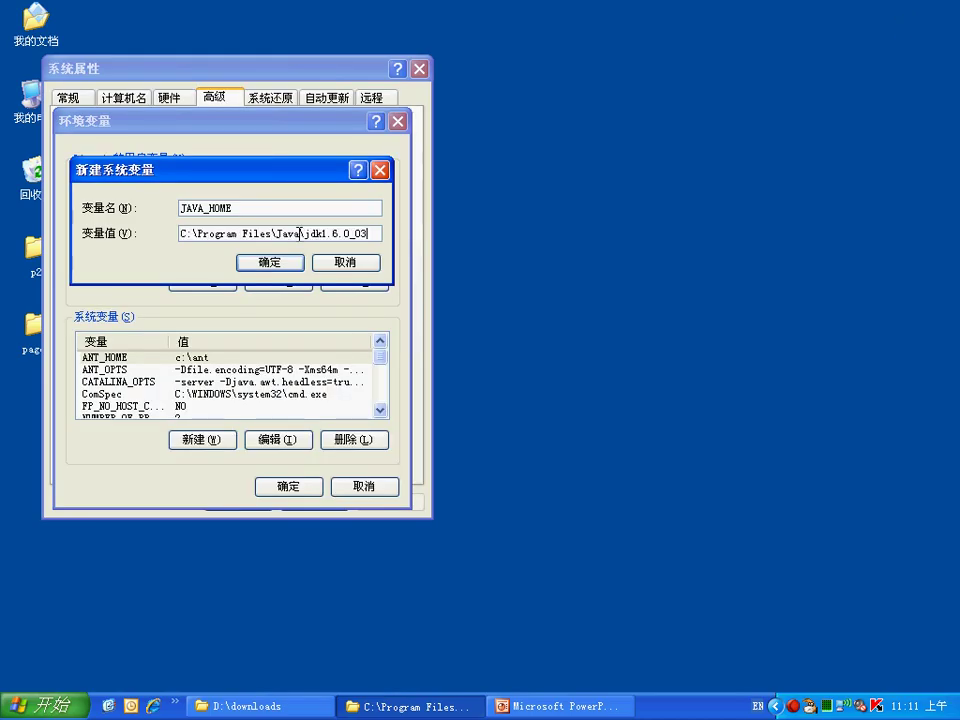
left_click(268, 262)
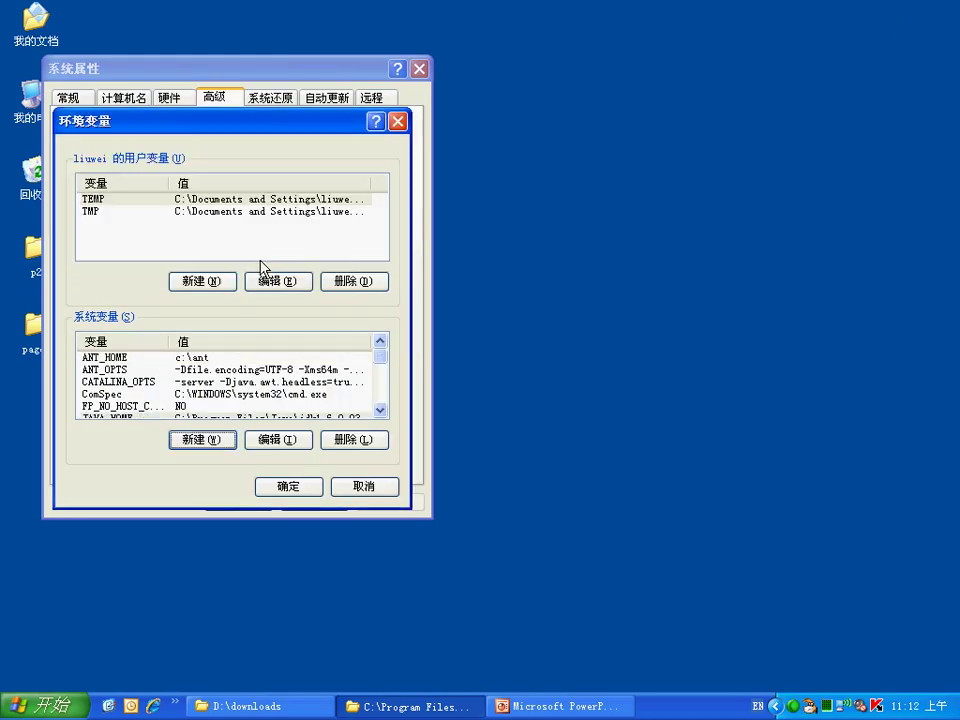
Step: Prepend C:\Program Files\Java\jdk1.6.0_03\bin to Path and close all dialogs with OK
left_click_drag(384, 361, 384, 378)
double_click(210, 372)
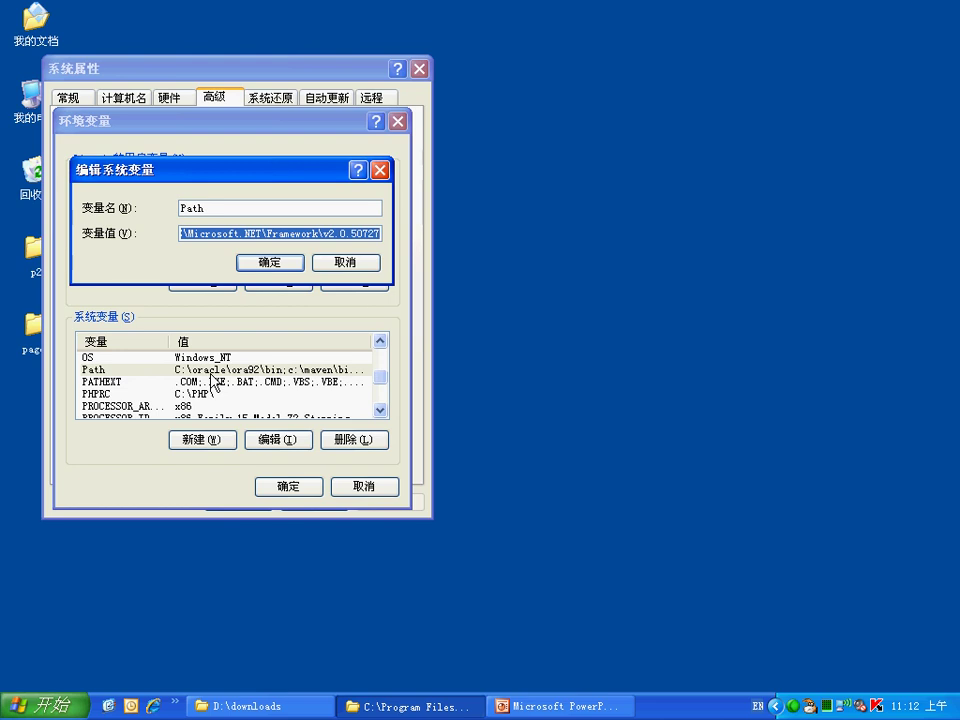
key("Home")
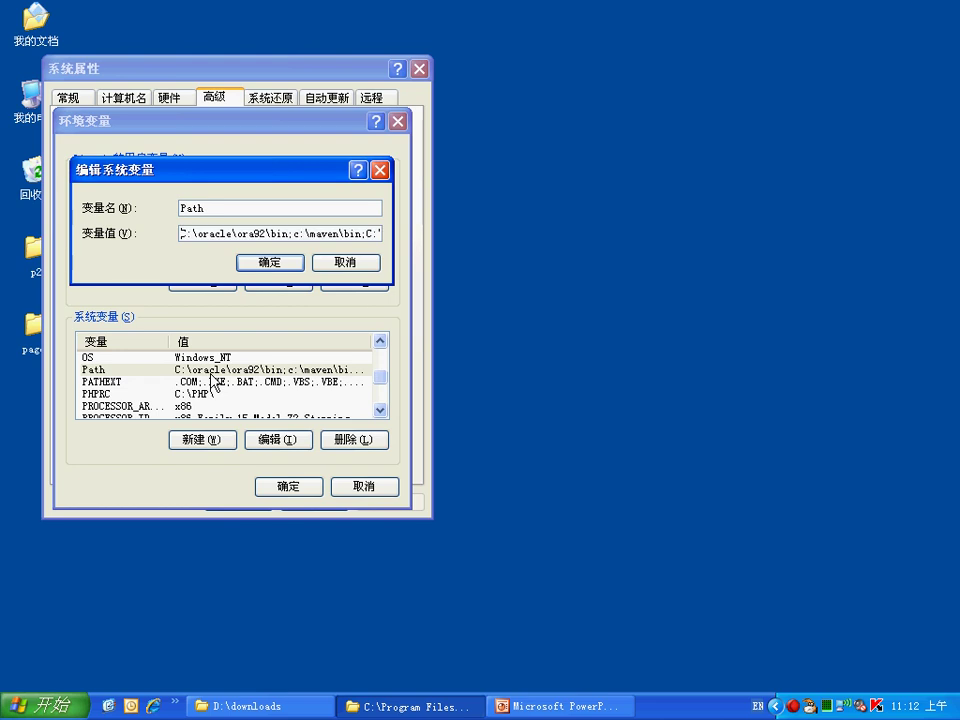
key("ctrl+v")
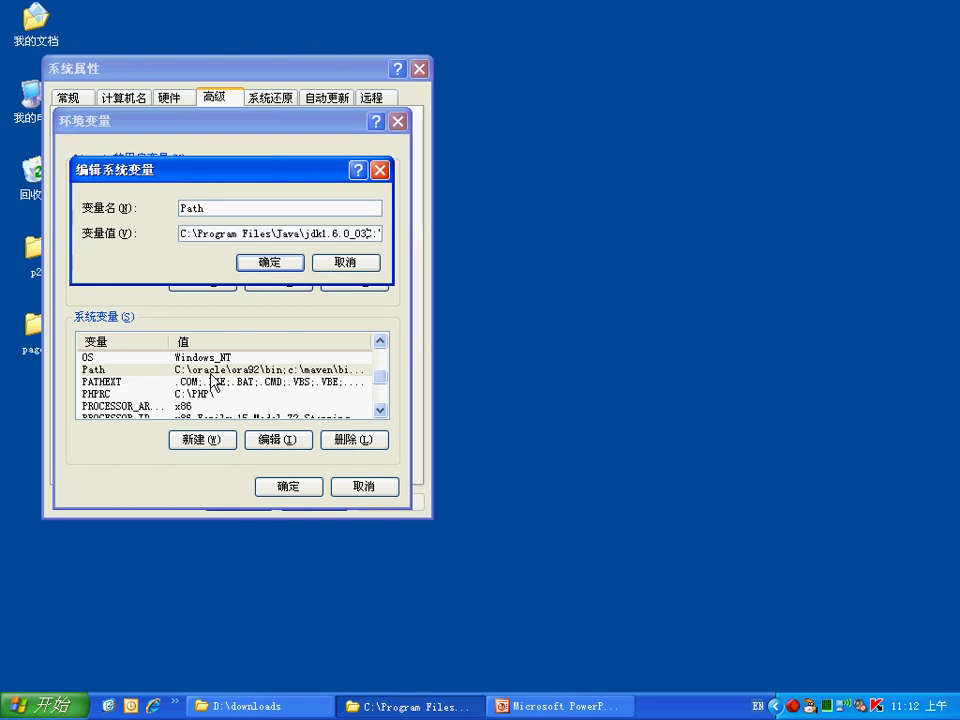
type("\\")
key("Right")
key("Right")
key("Right")
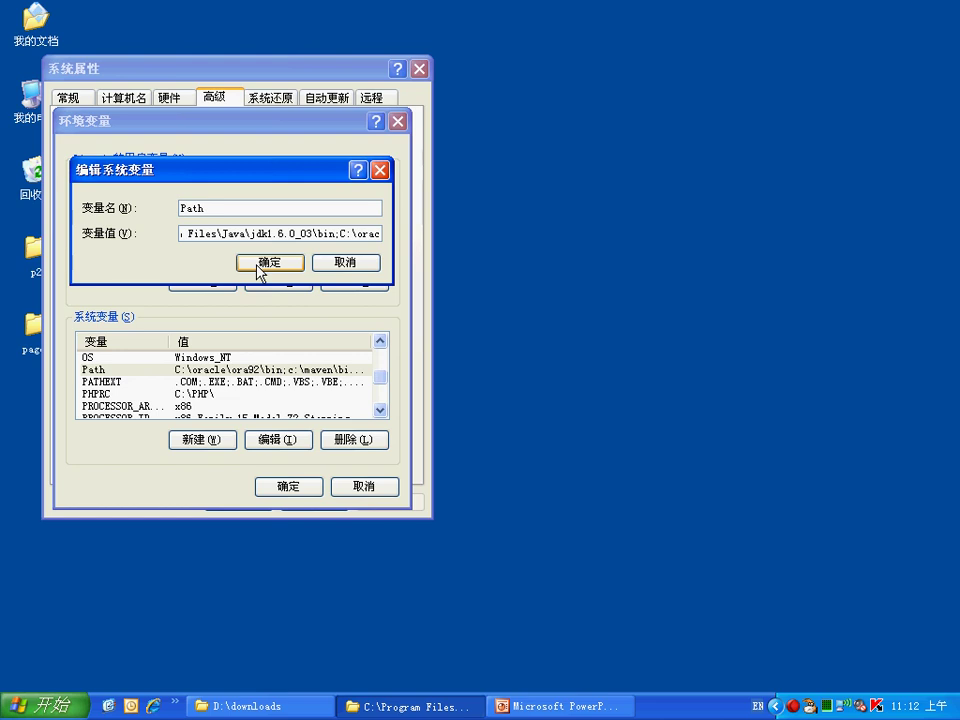
left_click(261, 265)
left_click(273, 486)
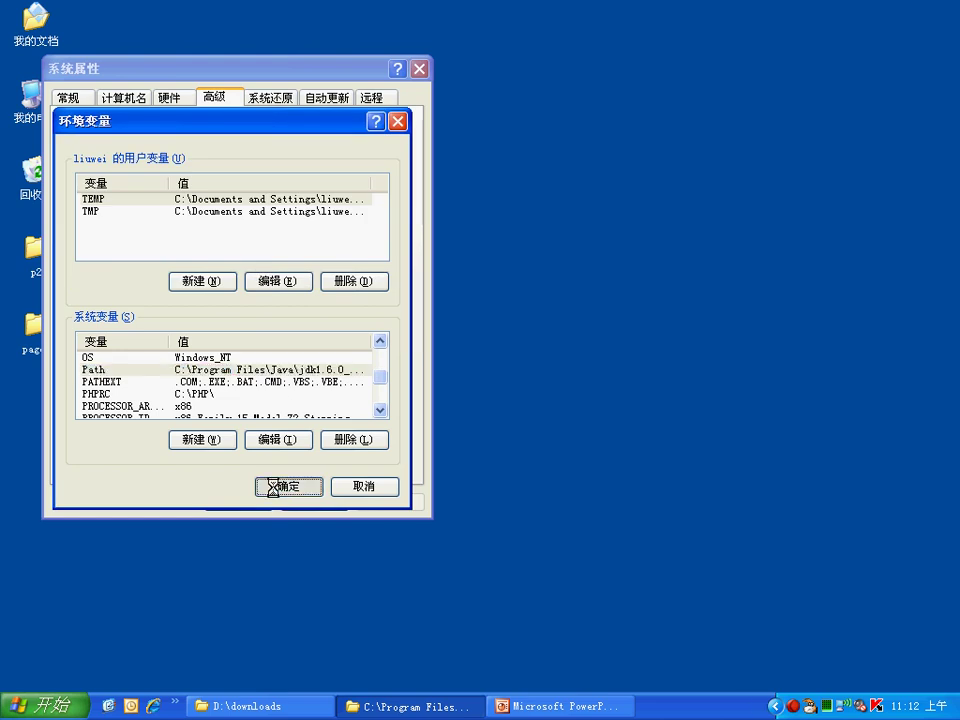
left_click(240, 503)
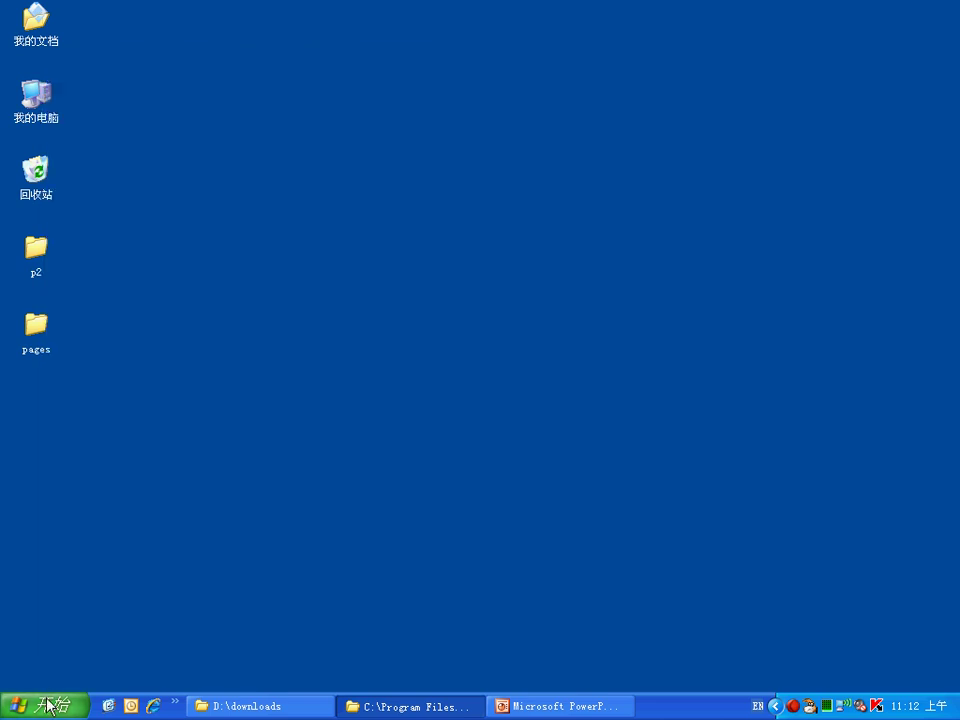
Step: Open a Command Prompt via Start > Run with cmd
left_click(47, 705)
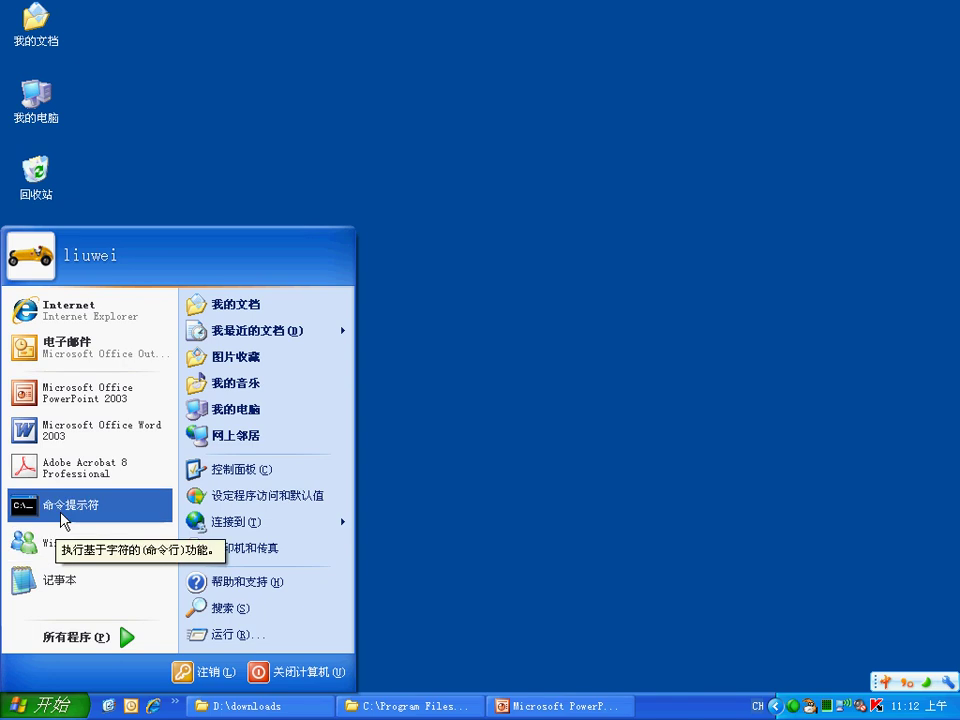
left_click(199, 642)
type("cmd")
key("Return")
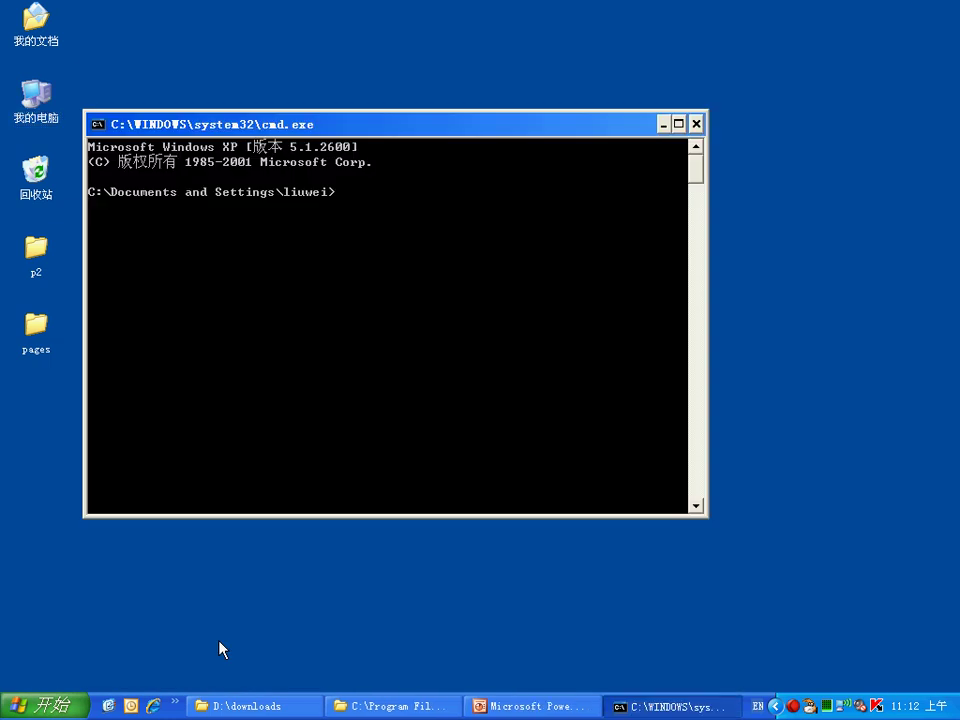
Step: Change to C:\ and run java -version, which reports 1.6.0_03
type("cd\\")
key("Return")
type("java -version")
key("Return")
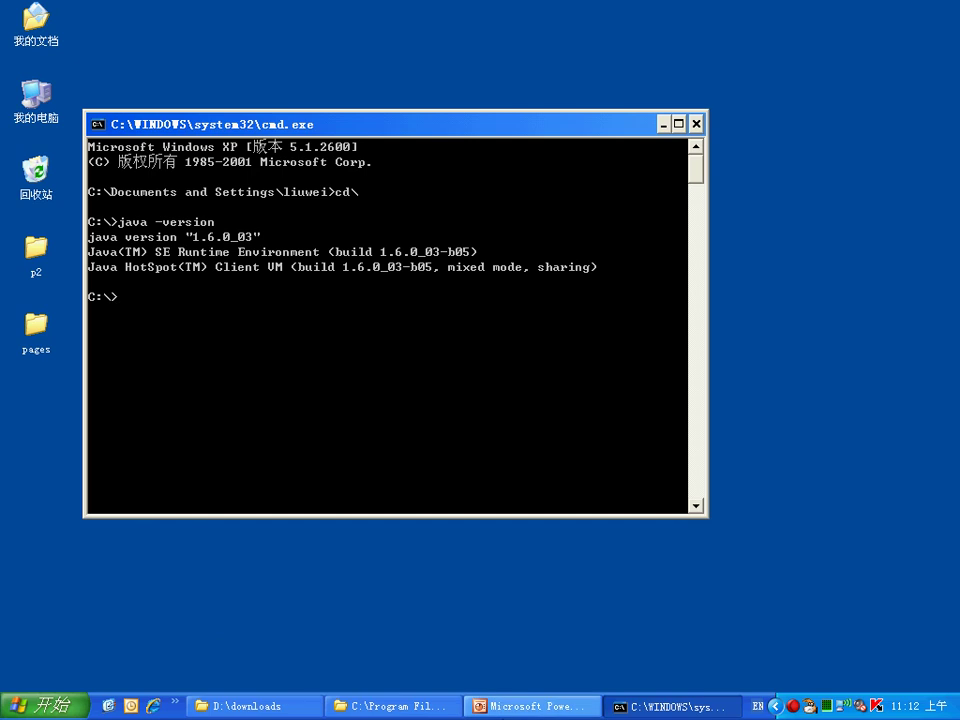
Step: Return to PowerPoint, start the slide show, and advance to the 'Tomcat的安装与配置' title slide
left_click(497, 705)
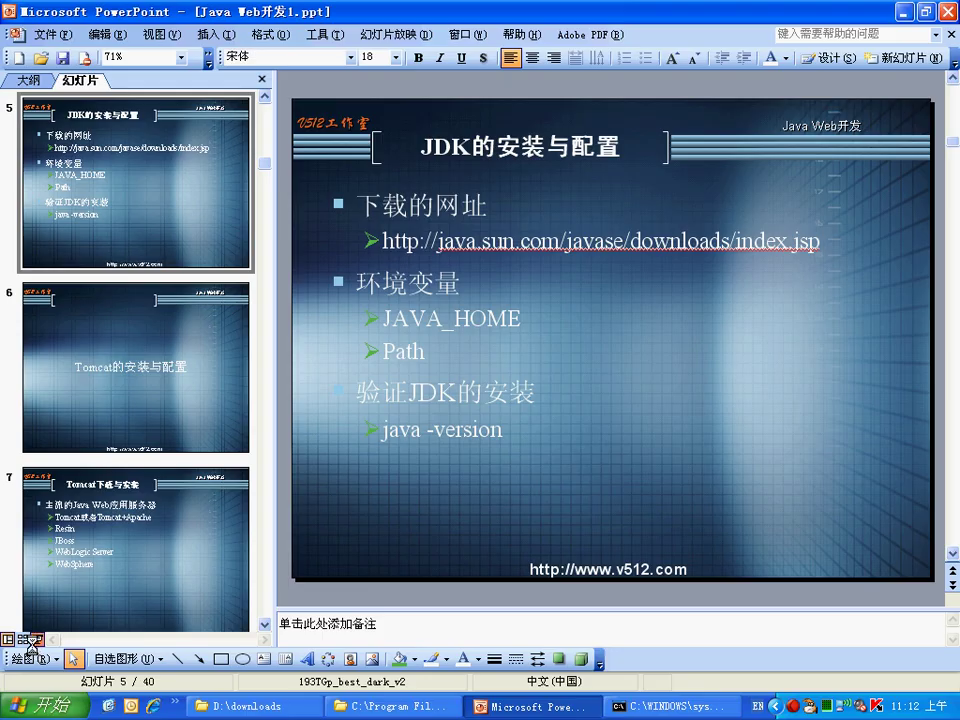
left_click(36, 639)
key("space")
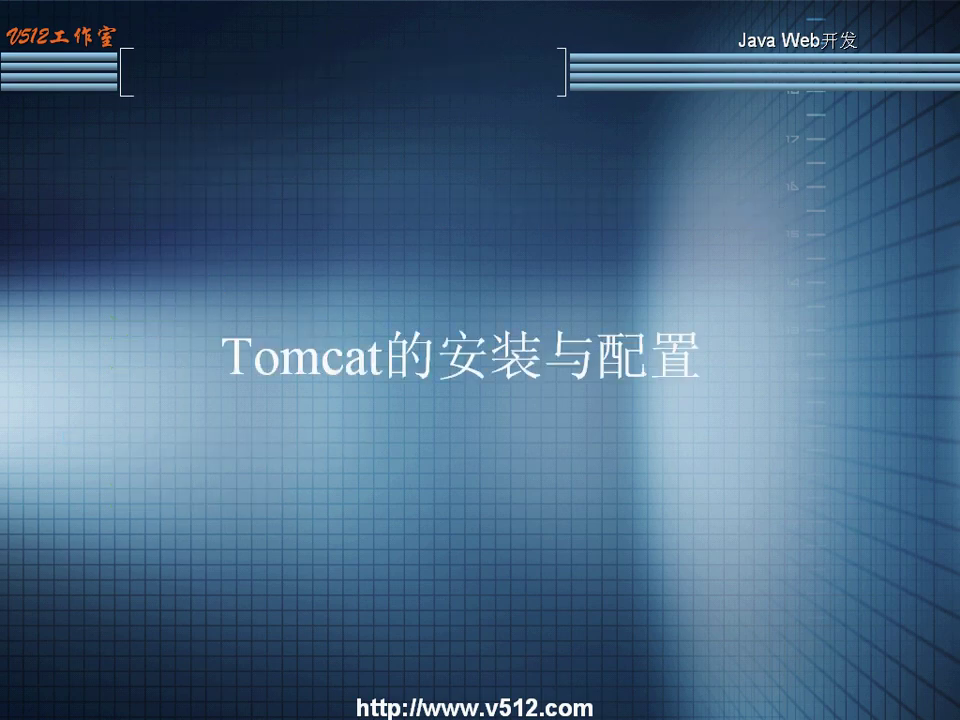
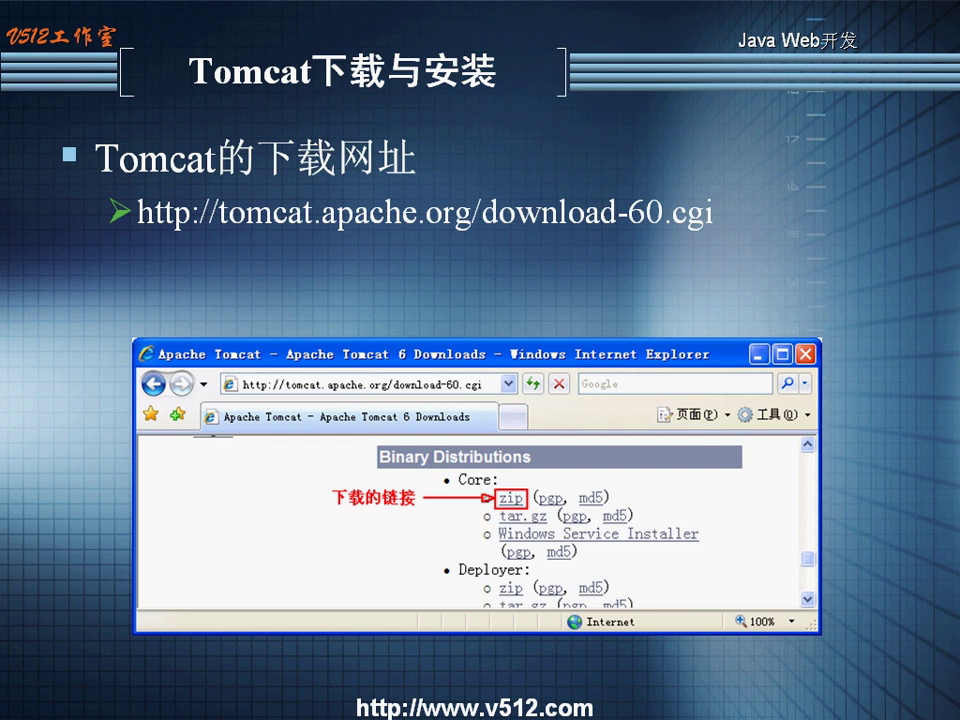
Step: Leave the slideshow and load the tomcat.apache.org home page in Internet Explorer
key("Escape")
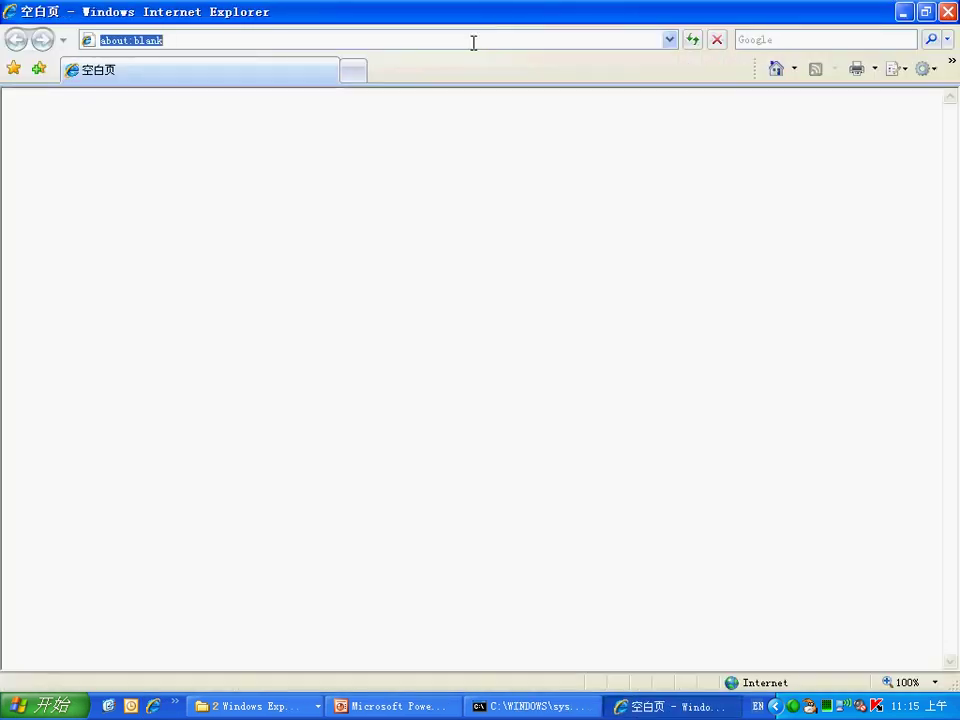
type("tom")
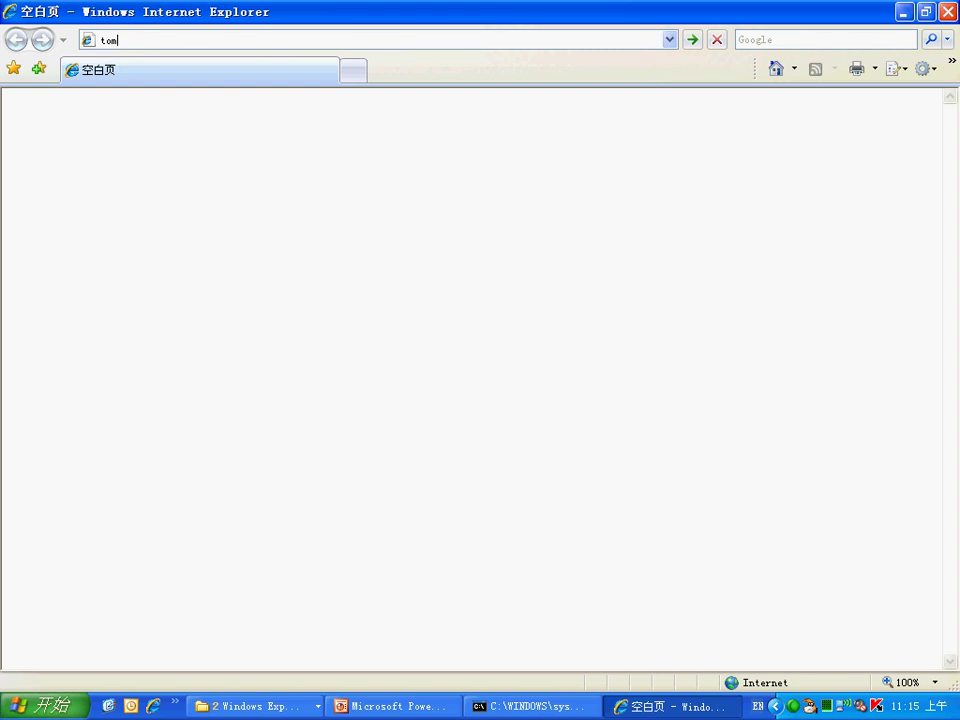
type("cat.a")
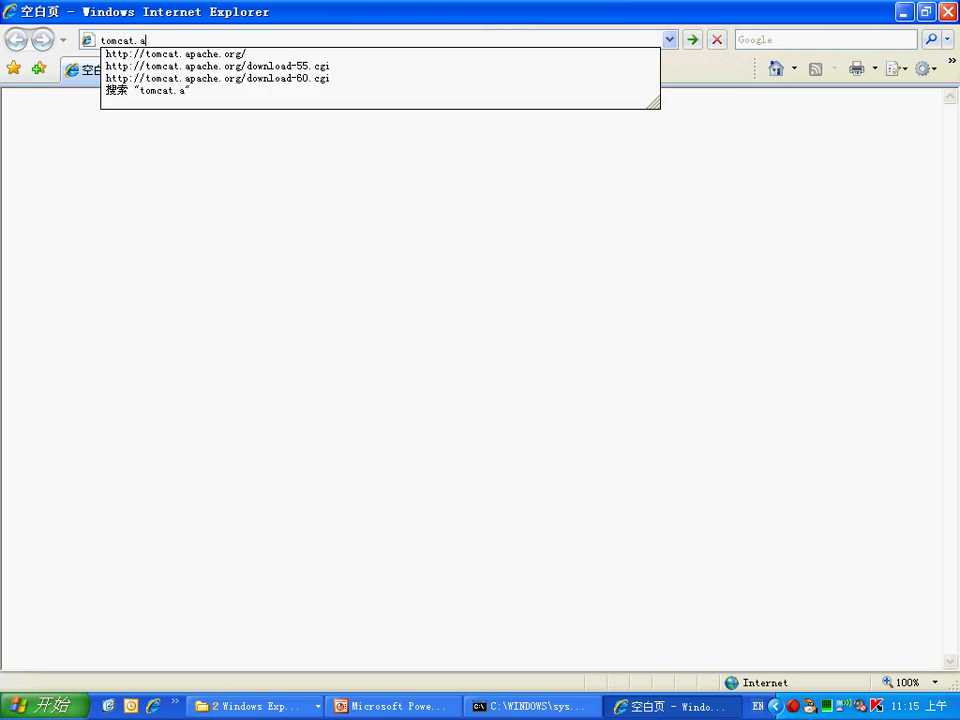
type("pache.org")
key("Return")
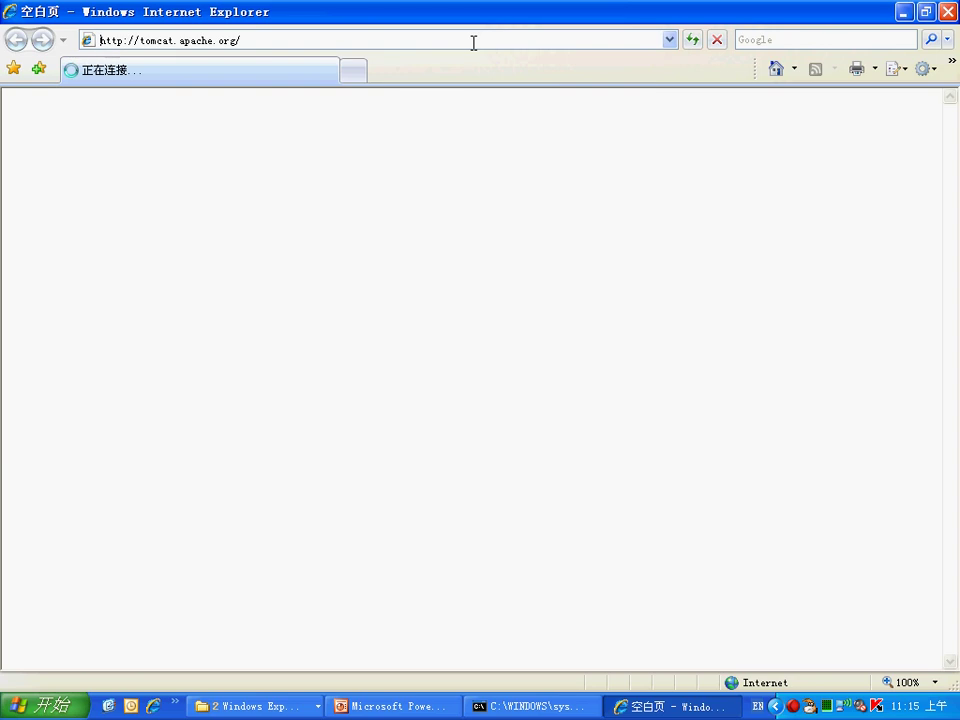
scroll(558, 298, "down", 3)
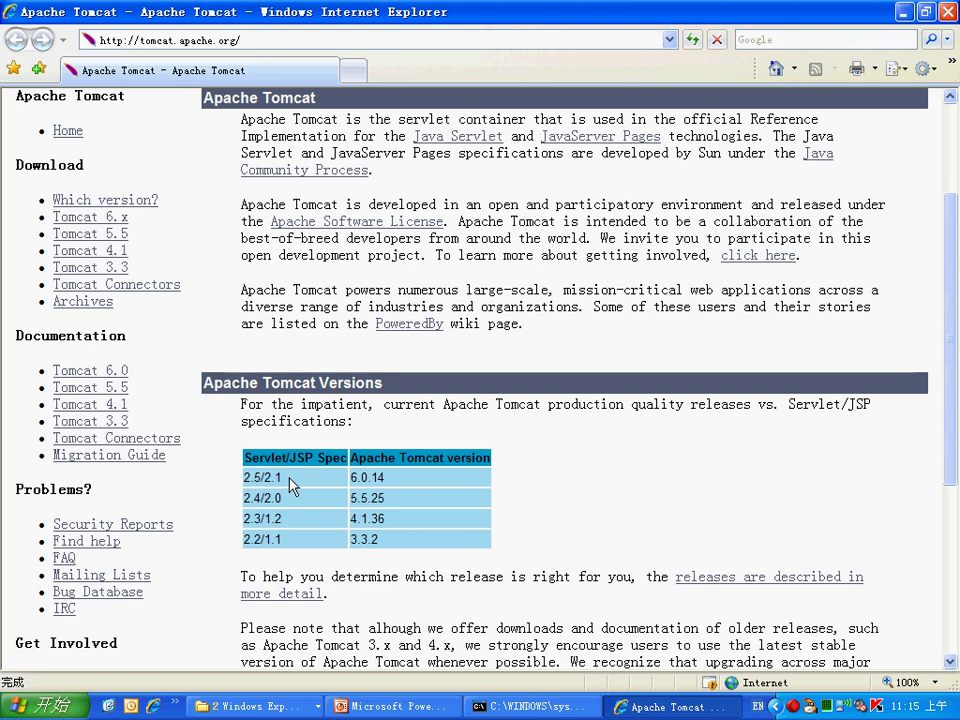
scroll(289, 478, "up", 2)
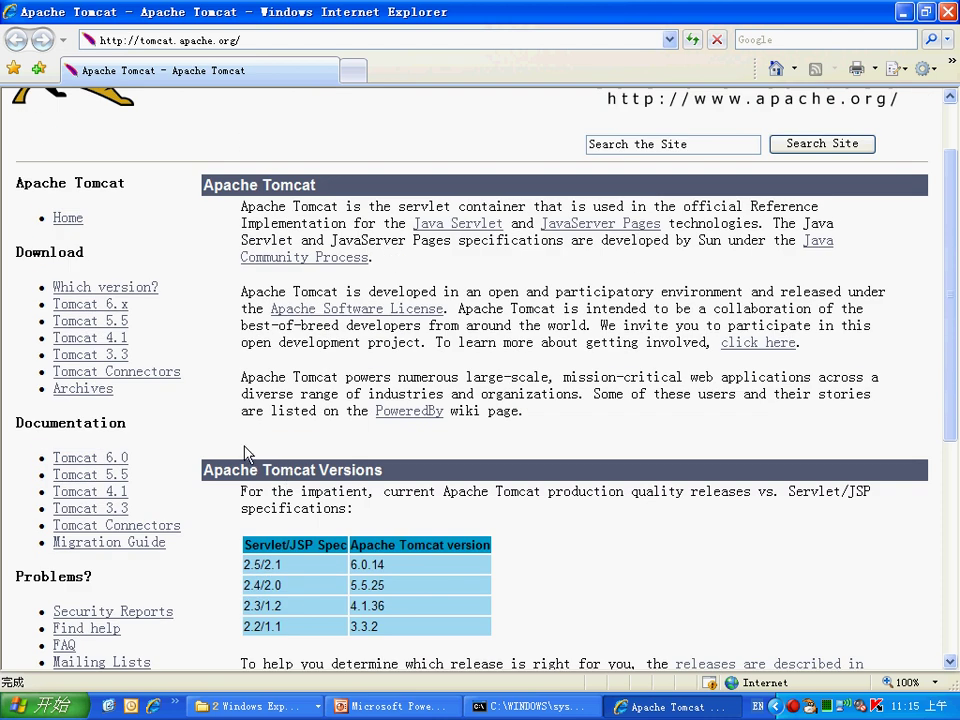
scroll(245, 452, "down", 2)
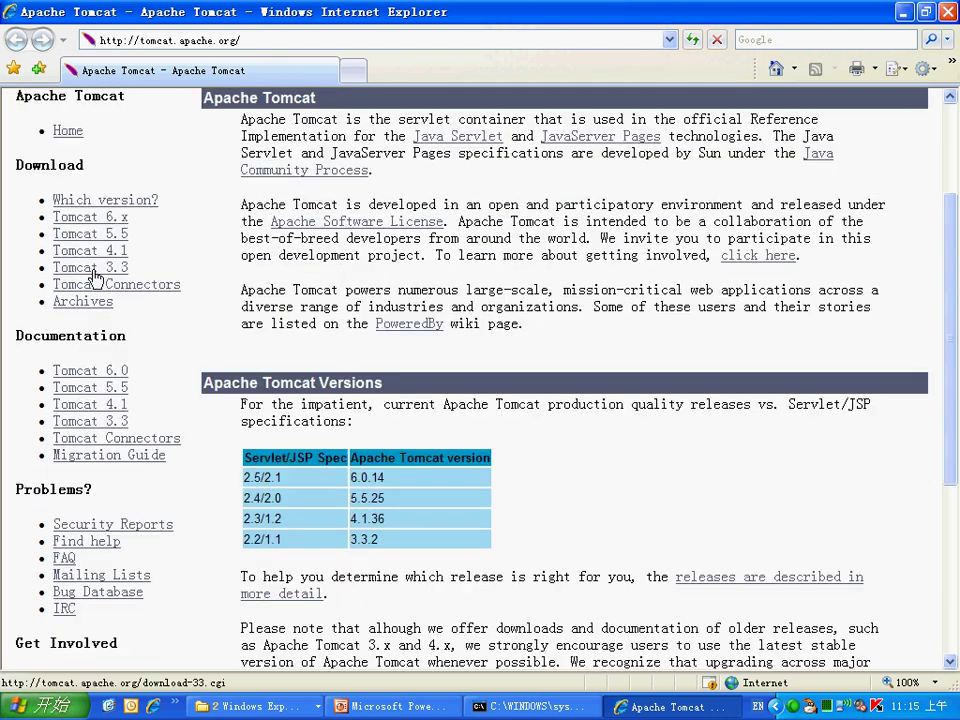
Step: Go to the Tomcat 6.x downloads page and scroll to the 6.0.14 Binary Distributions
left_click(97, 222)
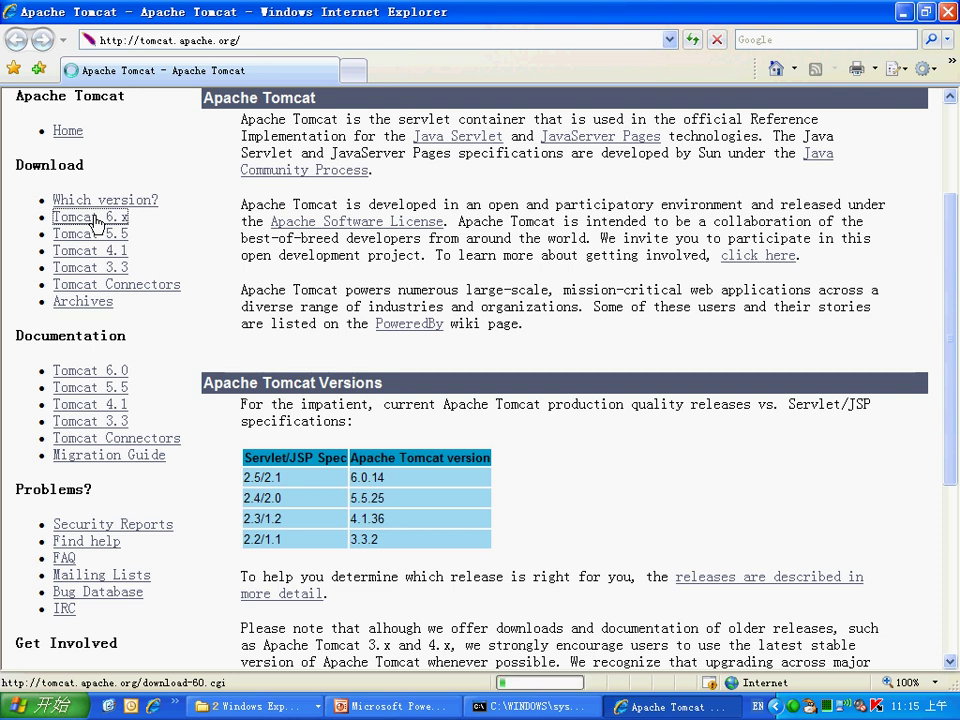
scroll(460, 372, "down", 5)
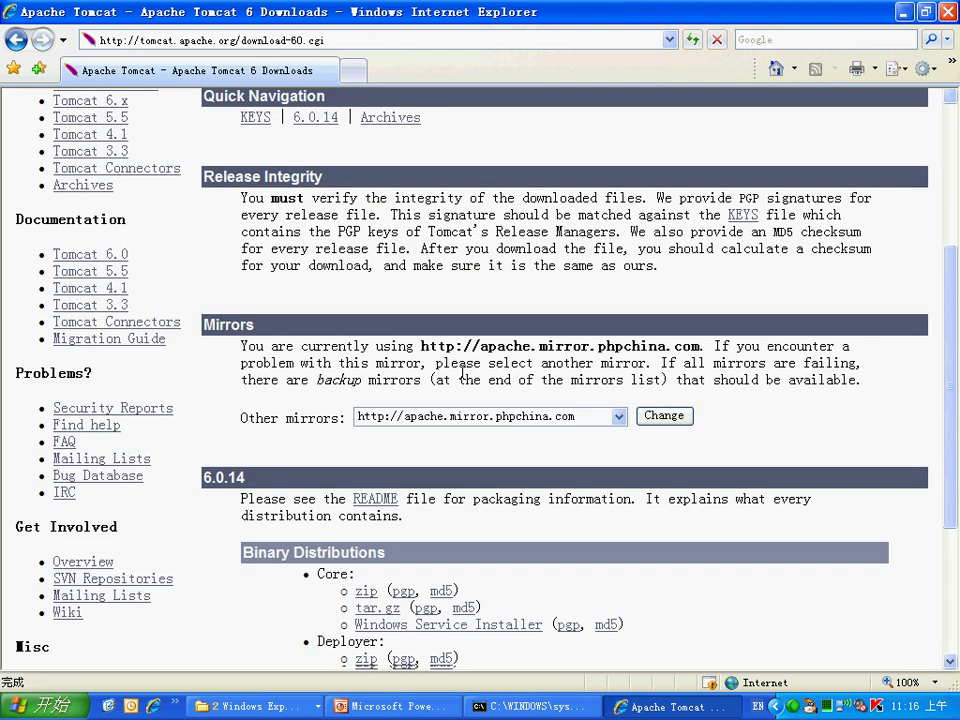
scroll(460, 376, "down", 4)
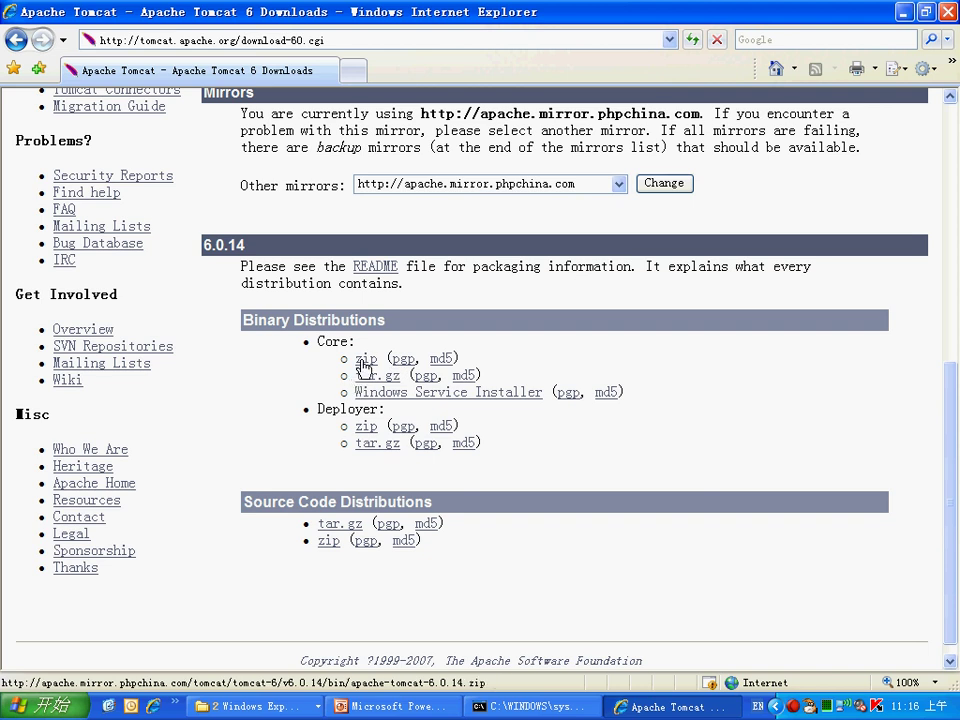
Step: Download the Core apache-tomcat-6.0.14.zip with FlashGet, re-downloading over the existing task
right_click(364, 364)
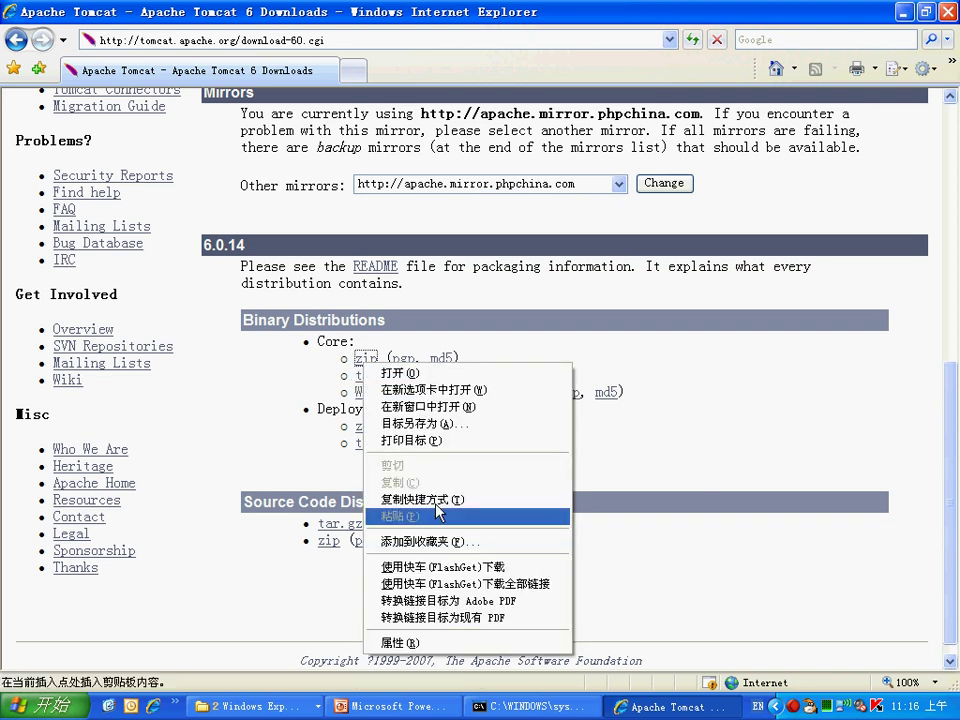
left_click(499, 571)
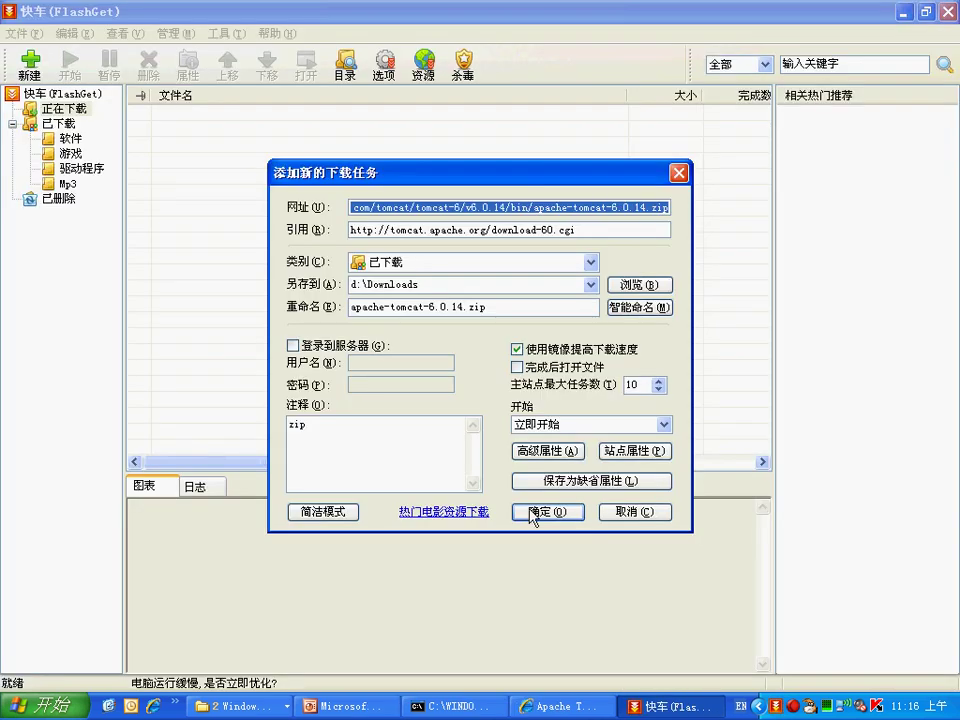
left_click(551, 509)
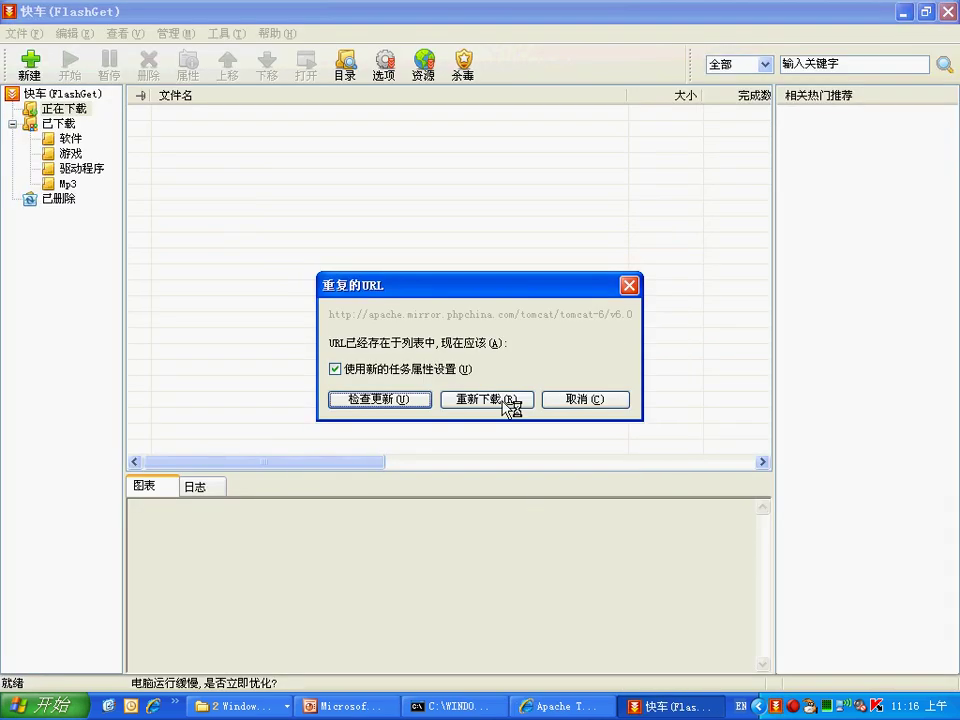
left_click(500, 400)
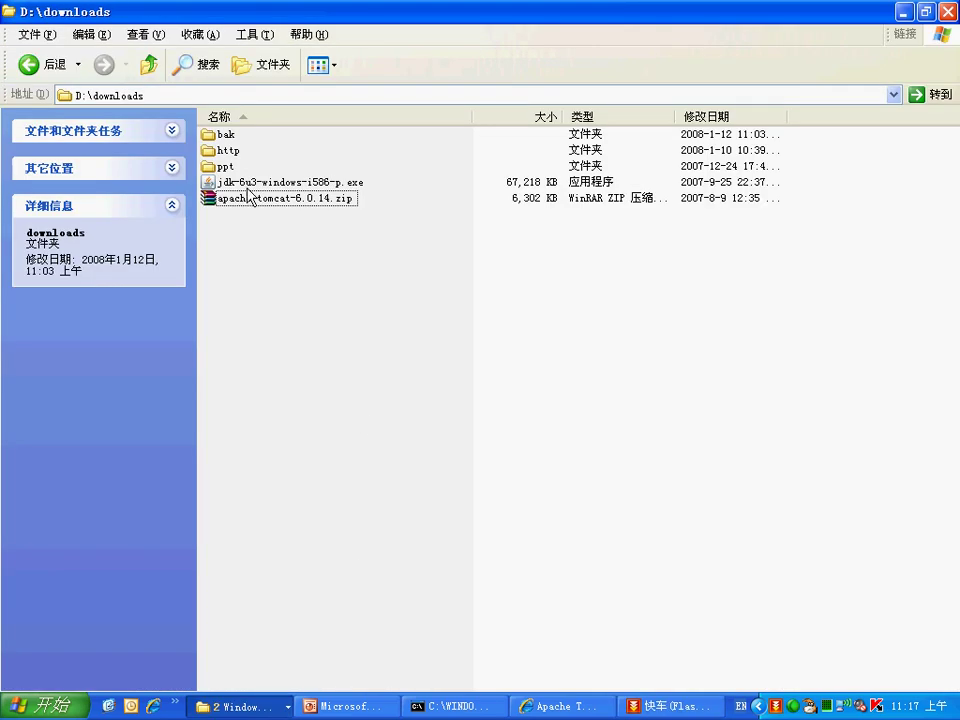
Step: Select apache-tomcat-6.0.14.zip in D:\downloads to view its details
left_click(253, 200)
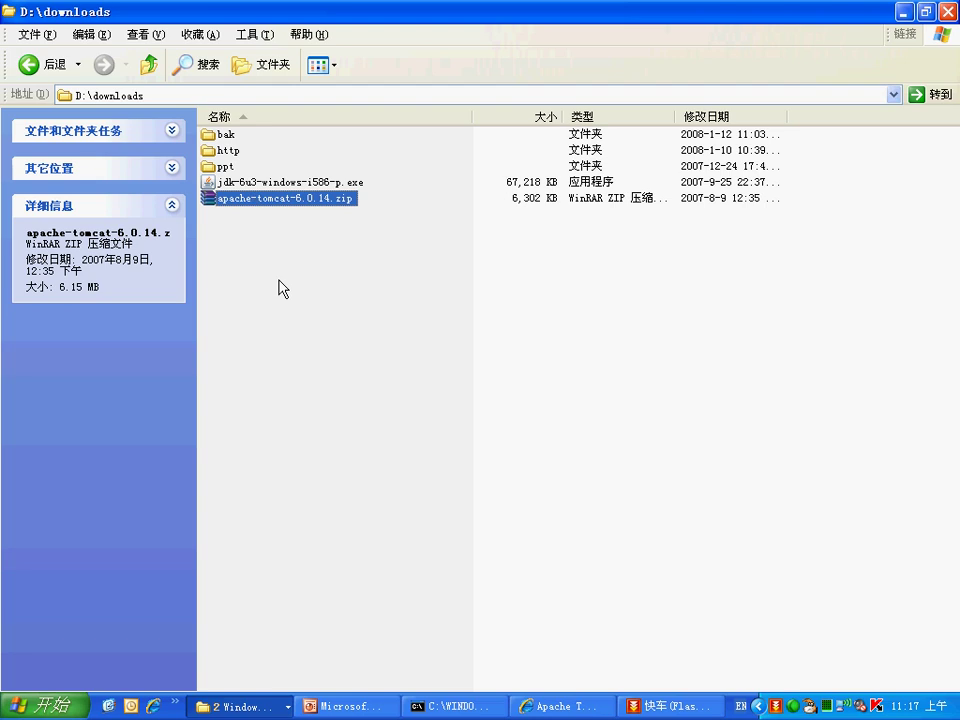
Step: Open apache-tomcat-6.0.14.zip in WinRAR and extract it to drive C:\
double_click(300, 200)
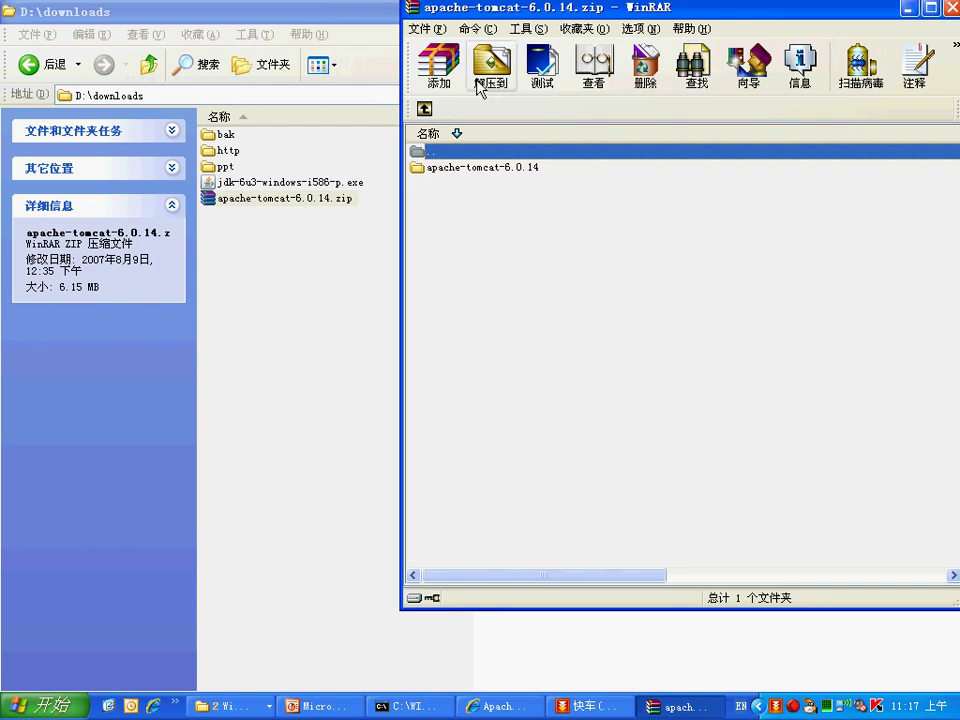
left_click(478, 88)
left_click(755, 258)
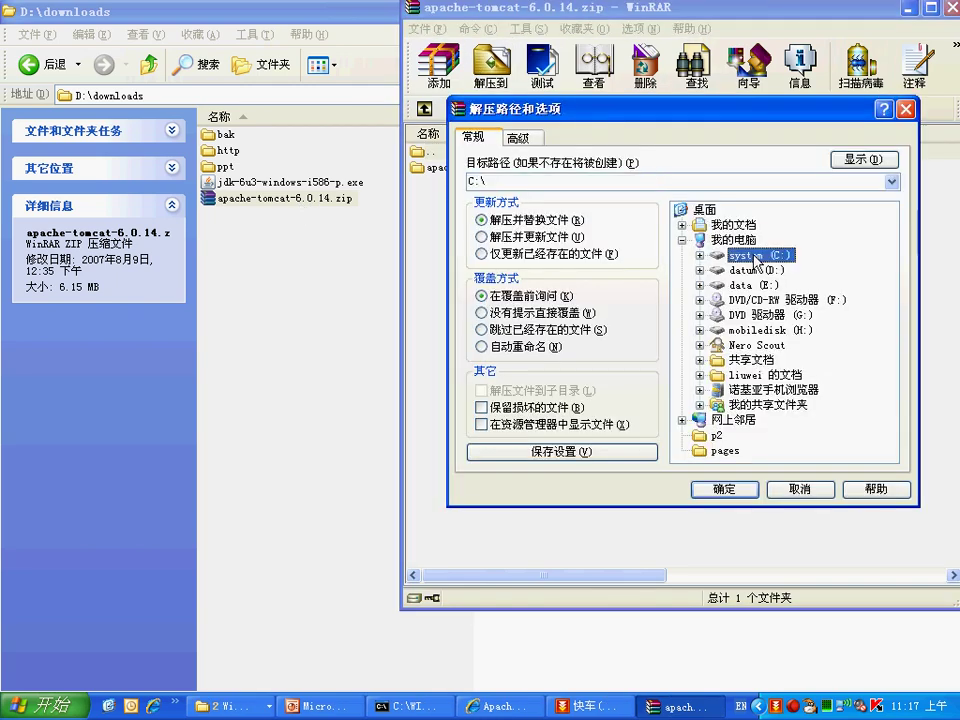
left_click(727, 489)
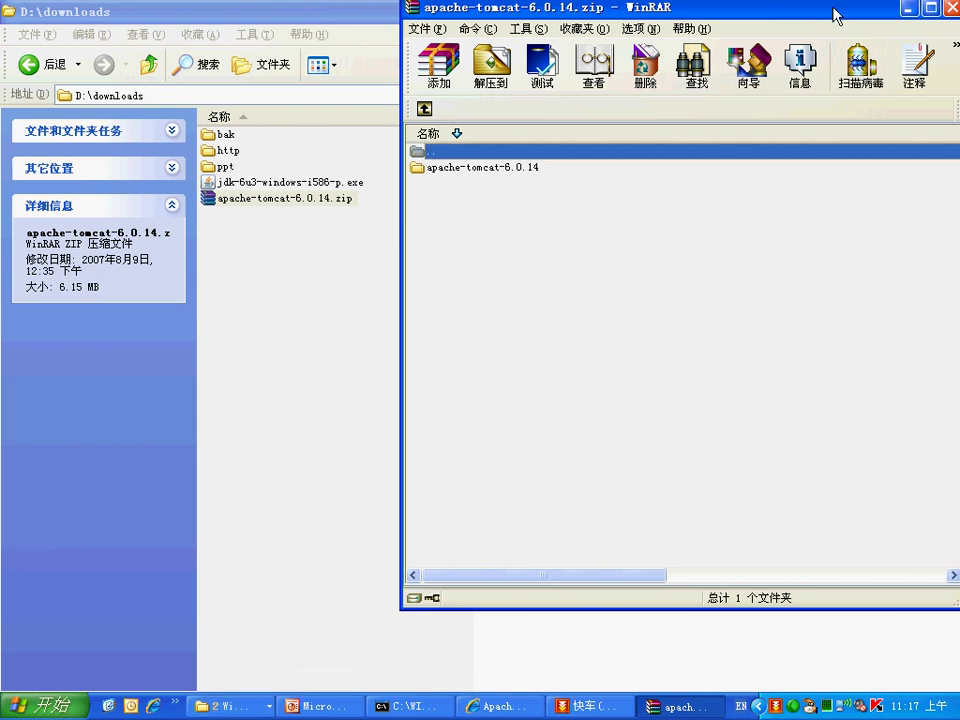
left_click_drag(835, 16, 709, 48)
Step: Close WinRAR, go up to the root of C:\ and select the apache-tomcat-6.0.14 folder
left_click(818, 41)
key("alt+Tab")
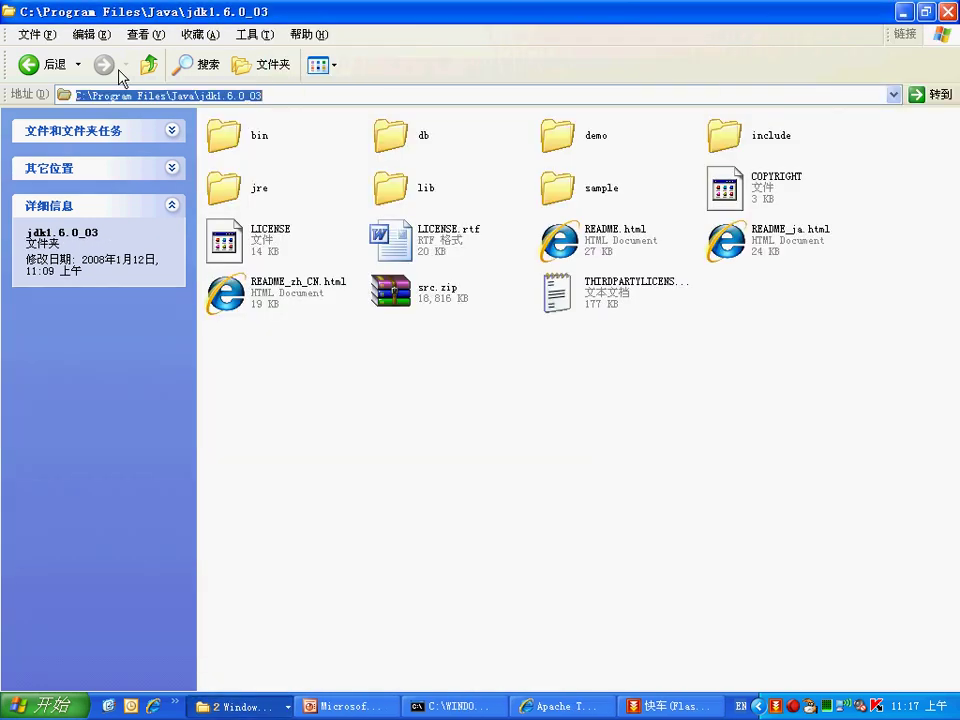
left_click(153, 66)
left_click(154, 66)
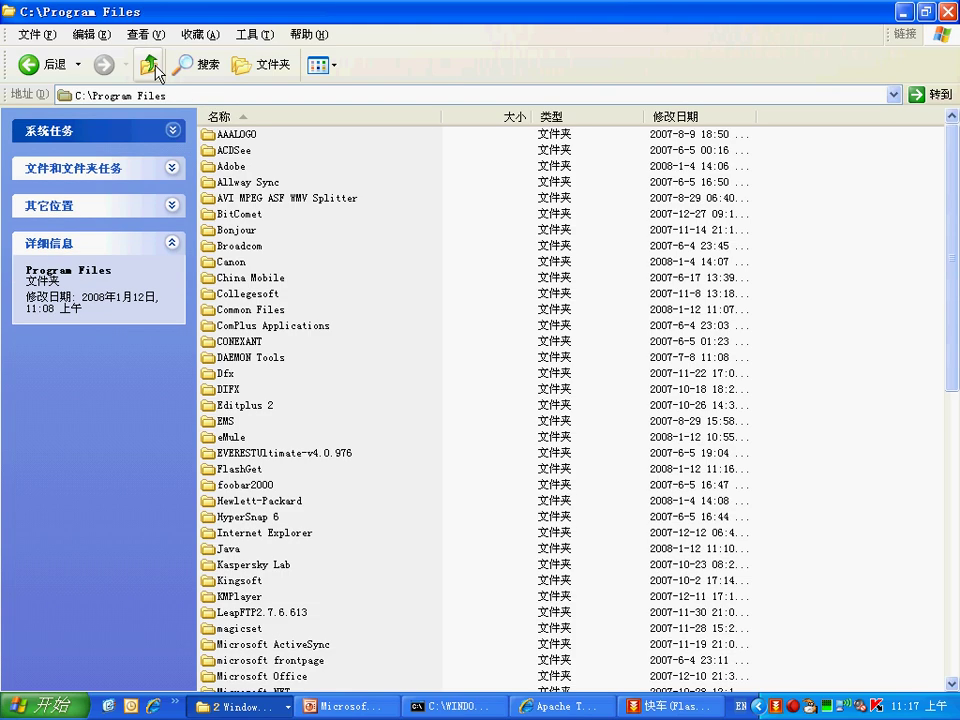
left_click(153, 66)
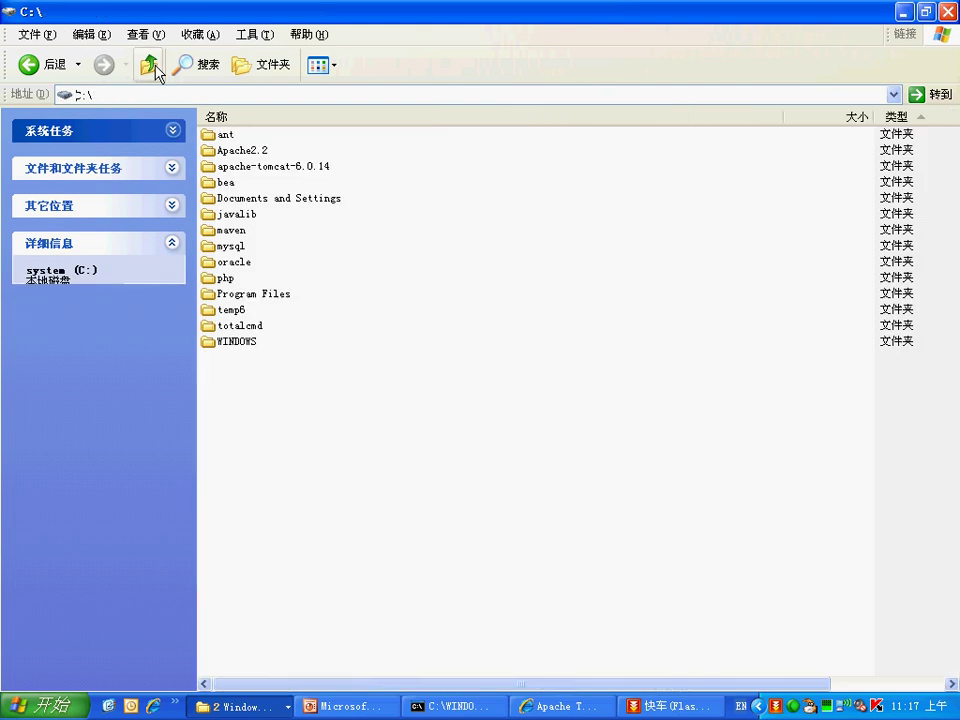
left_click(264, 168)
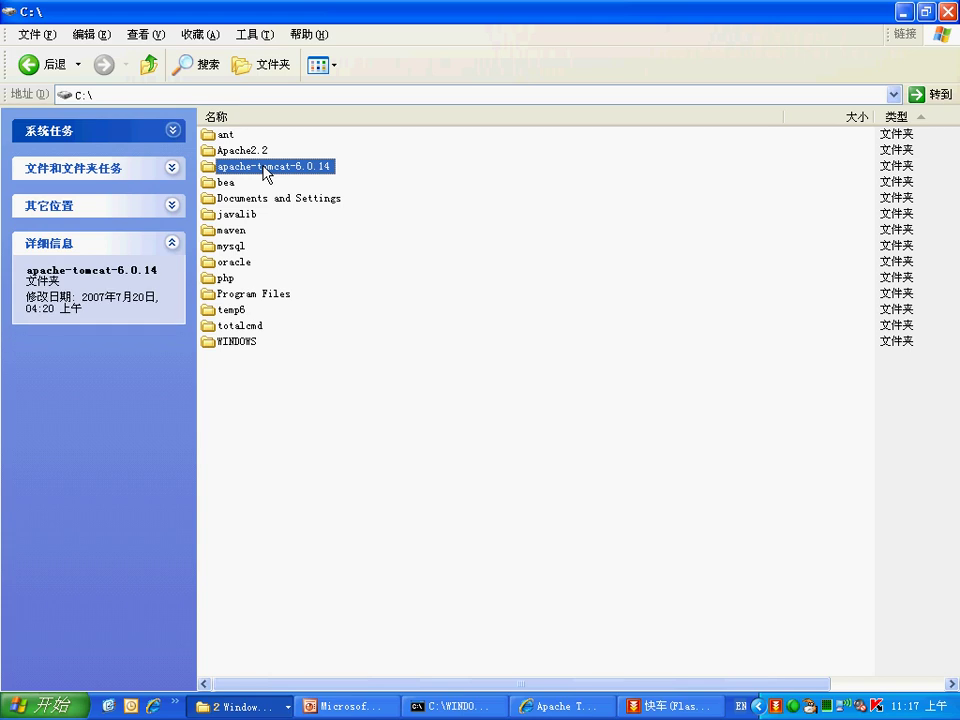
Step: Rename the apache-tomcat-6.0.14 folder to tomcat6
left_click(264, 168)
key("End")
key("BackSpace")
key("BackSpace")
key("BackSpace")
key("BackSpace")
key("BackSpace")
key("BackSpace")
key("BackSpace")
key("BackSpace")
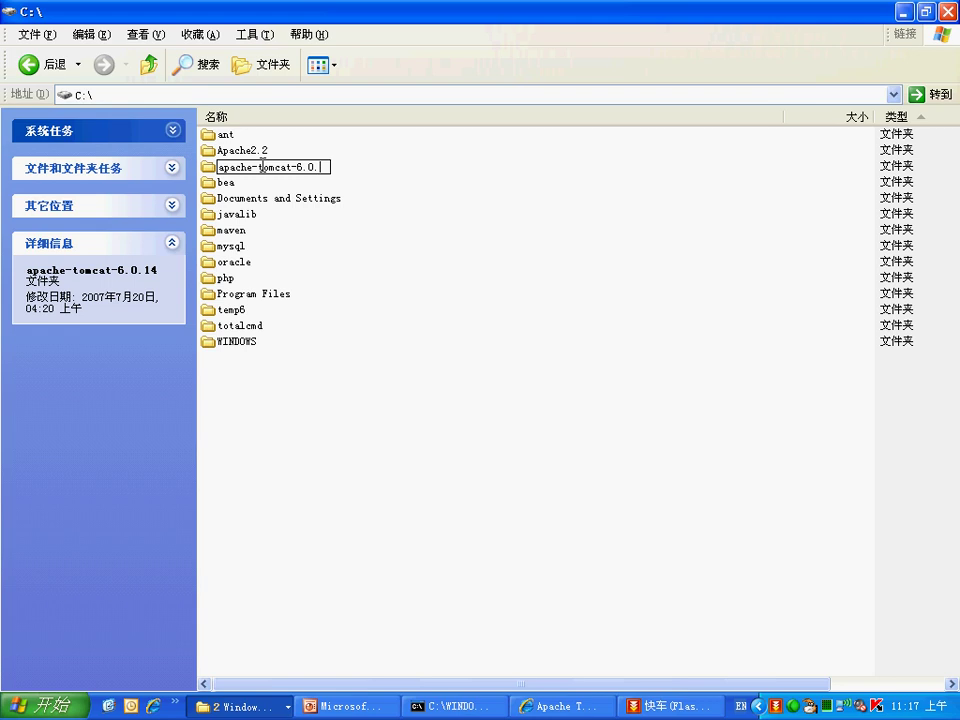
key("BackSpace")
key("BackSpace")
key("BackSpace")
key("BackSpace")
key("BackSpace")
key("BackSpace")
key("BackSpace")
key("BackSpace")
key("BackSpace")
key("BackSpace")
key("BackSpace")
key("BackSpace")
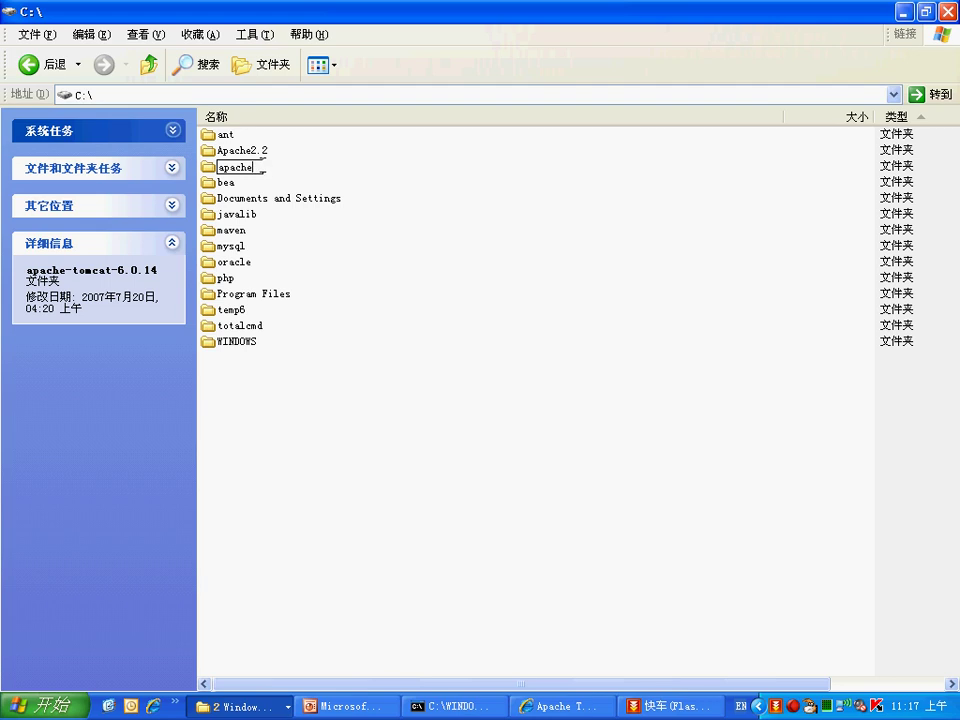
type("tomcat6")
key("Return")
left_click(313, 377)
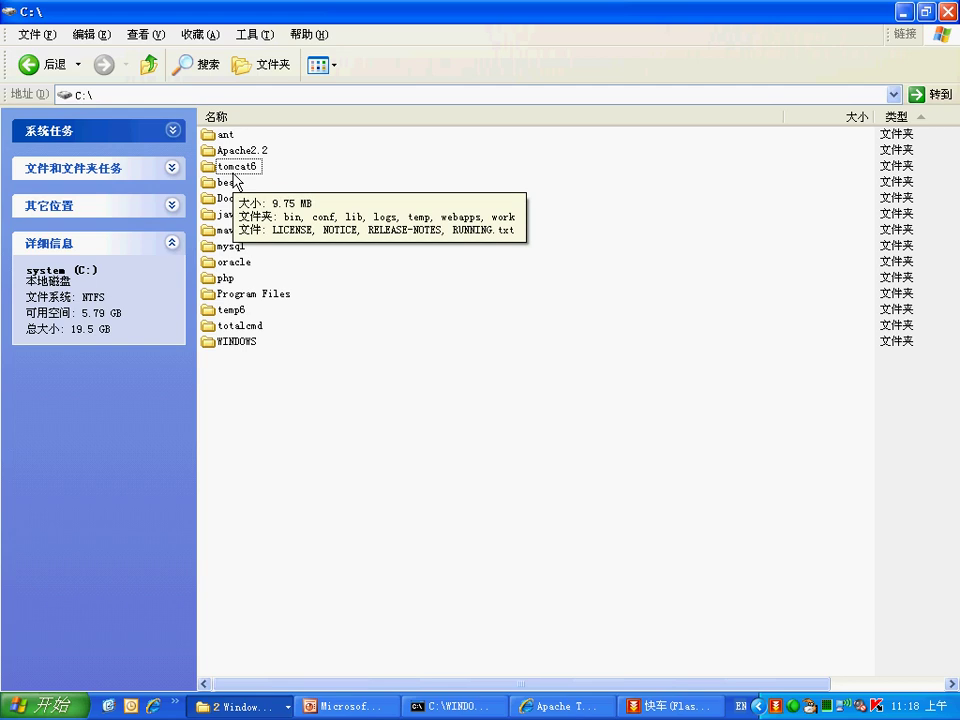
Step: Open C:\tomcat6 and then its bin folder to show Tomcat's scripts
double_click(236, 168)
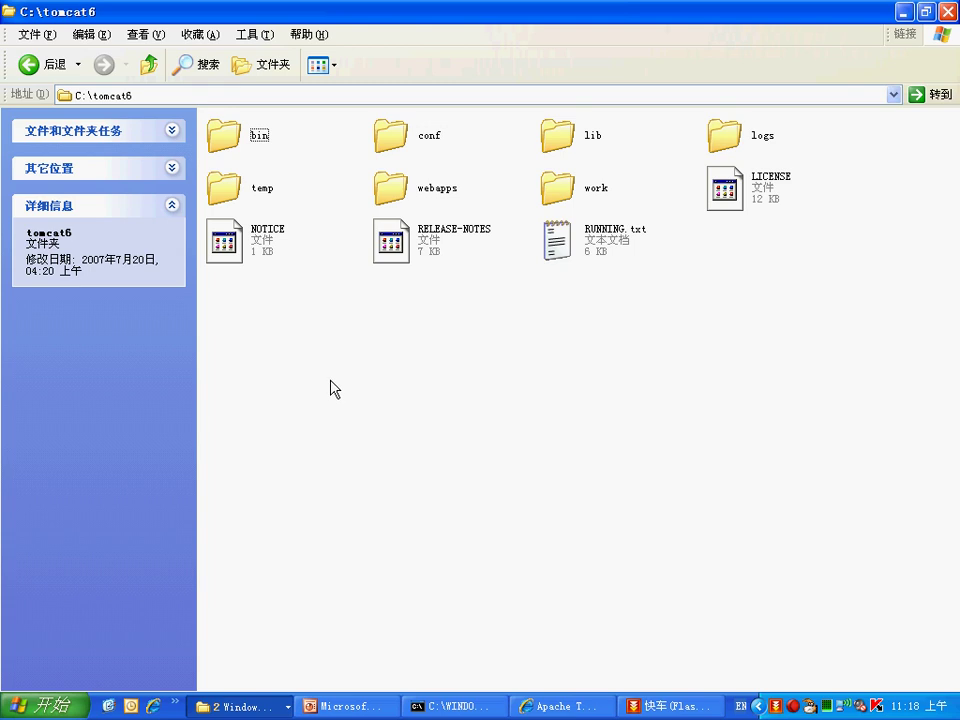
double_click(242, 147)
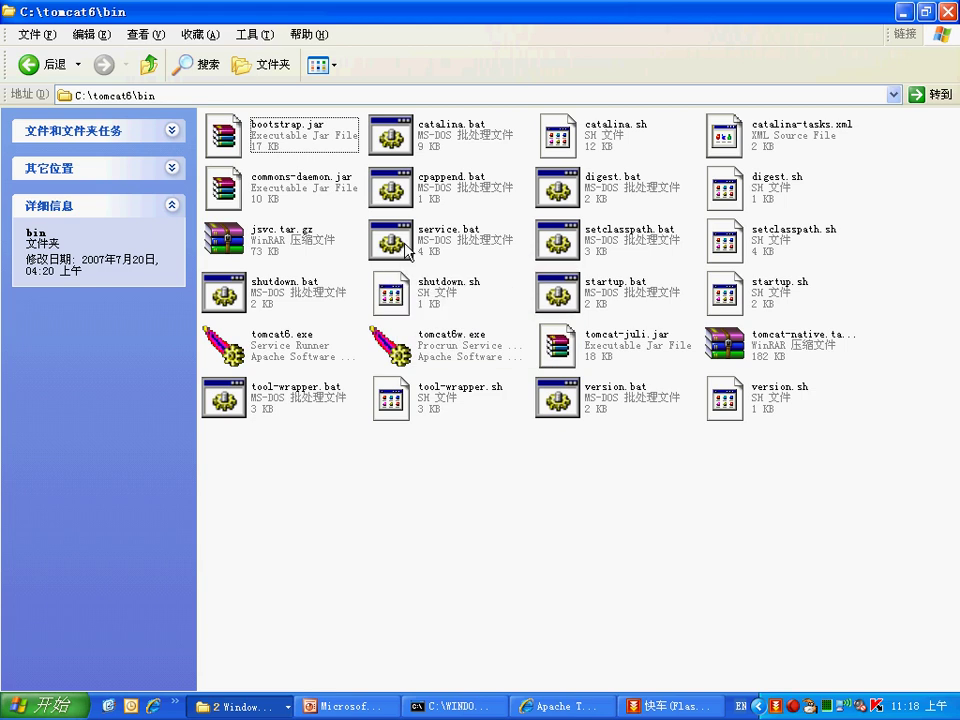
left_click(450, 238)
Step: Run startup.bat to start Tomcat on port 8080, then return to Internet Explorer
left_click(575, 300)
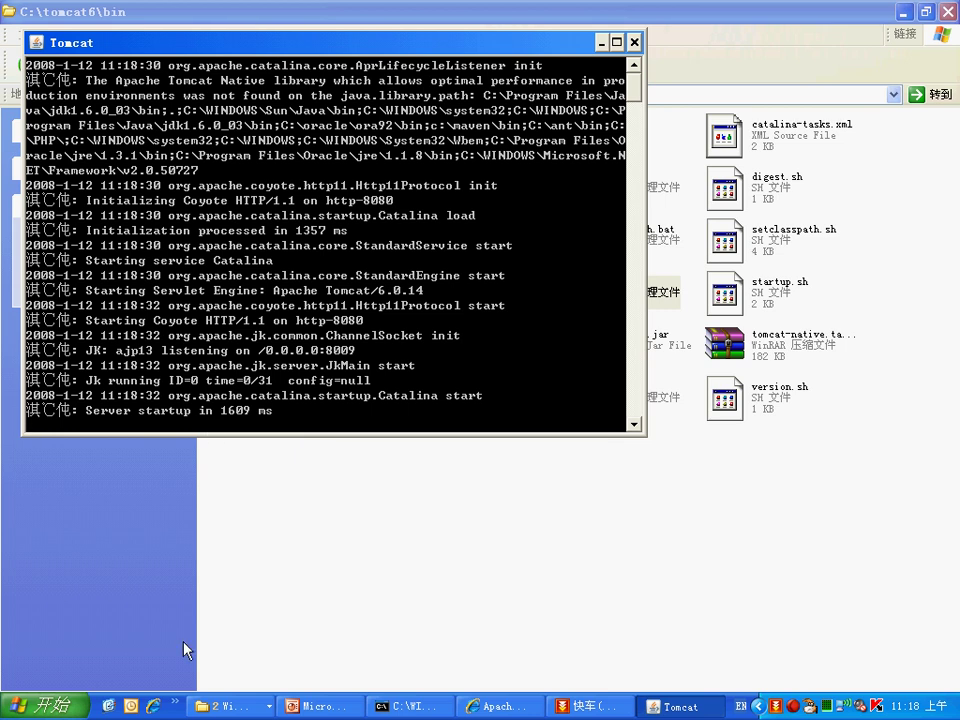
left_click(497, 706)
left_click(493, 40)
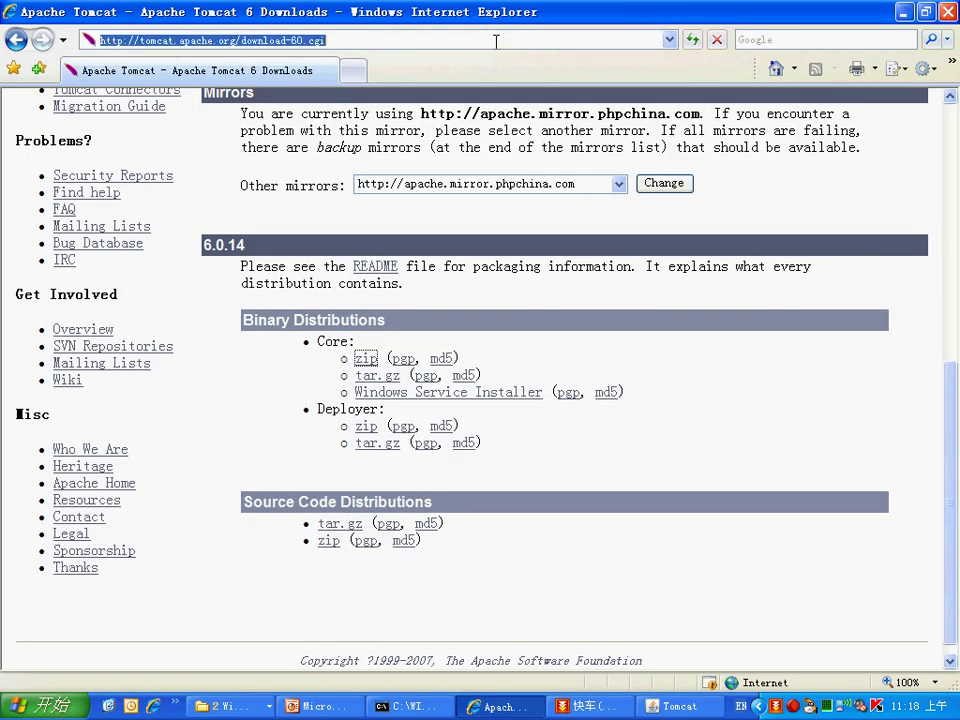
type("http:")
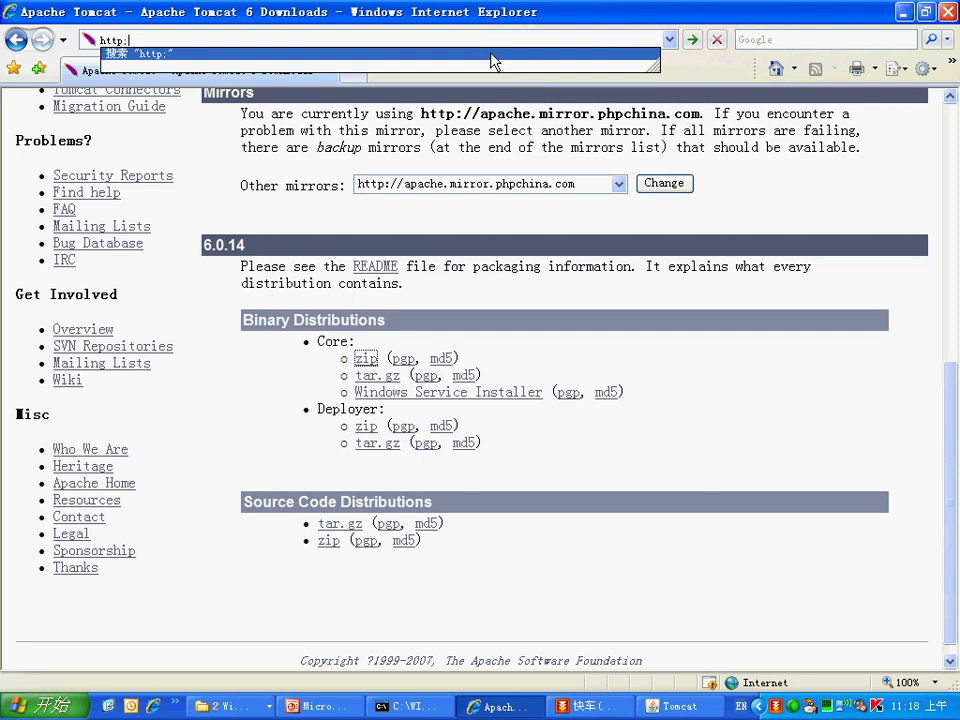
type("//")
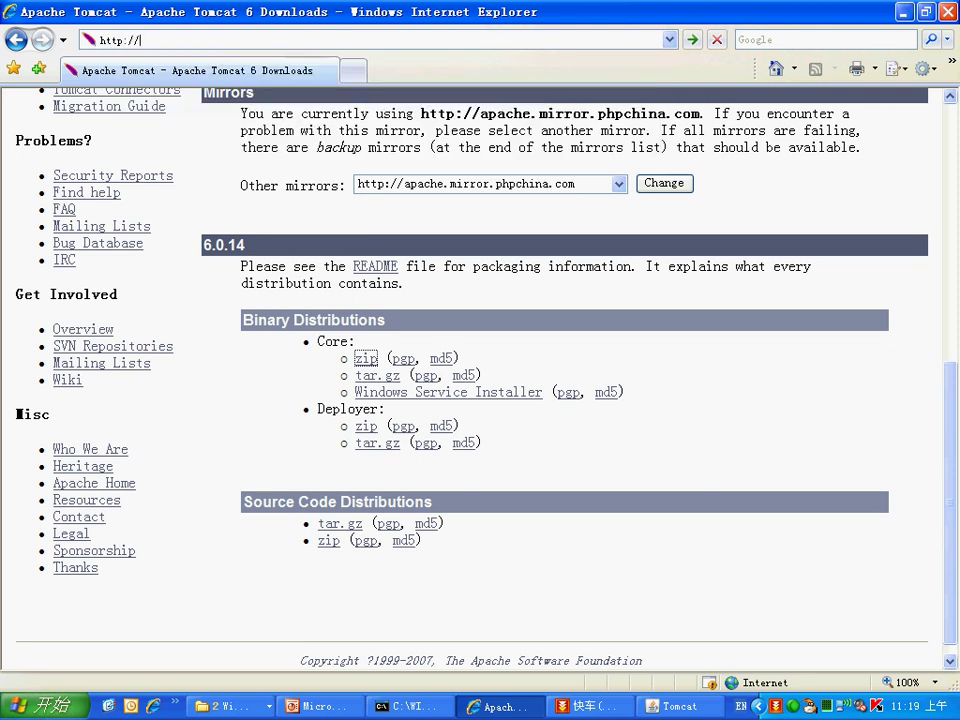
type("localhost")
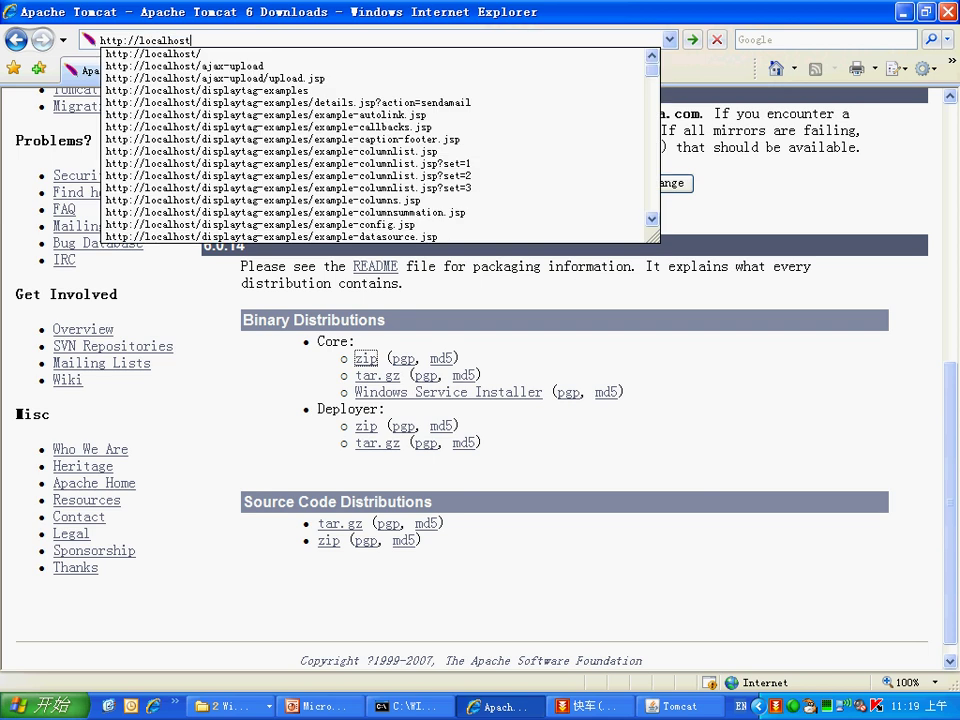
type(":8080/")
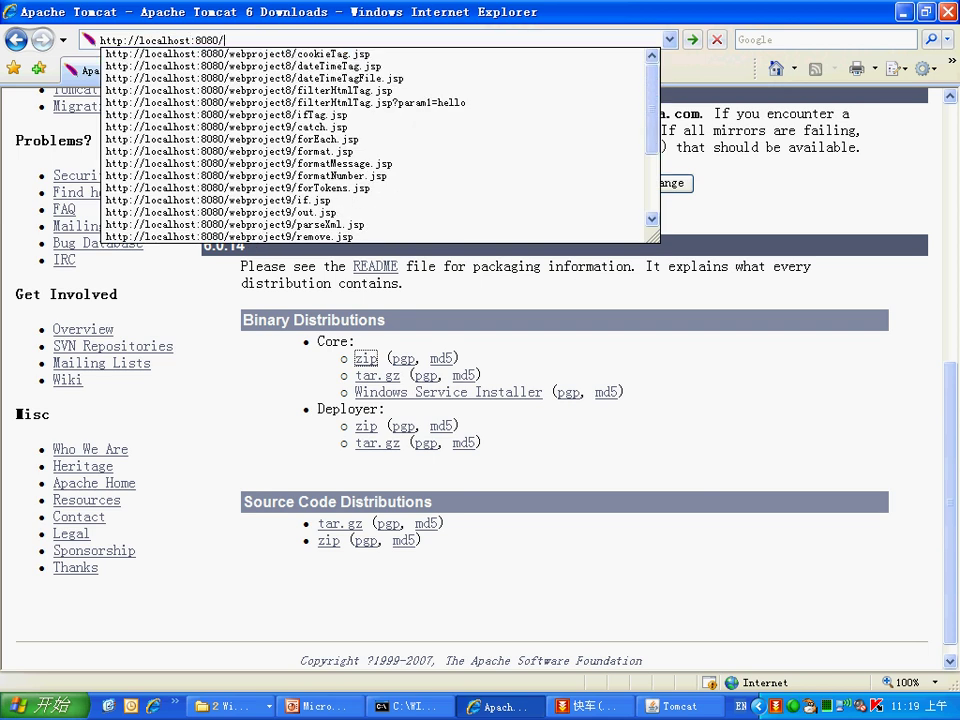
key("Return")
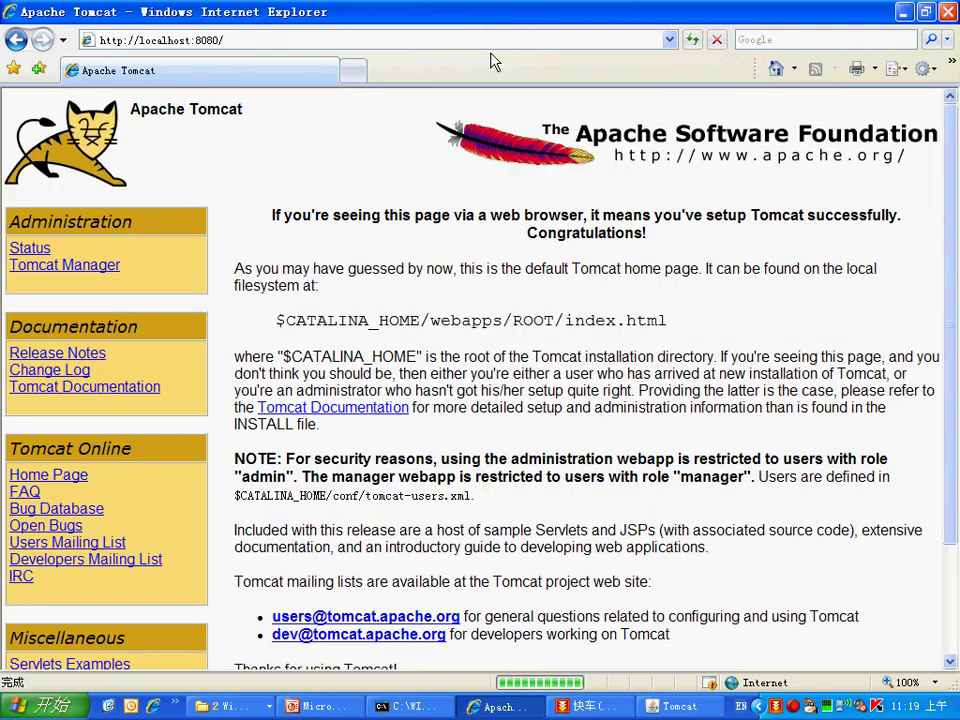
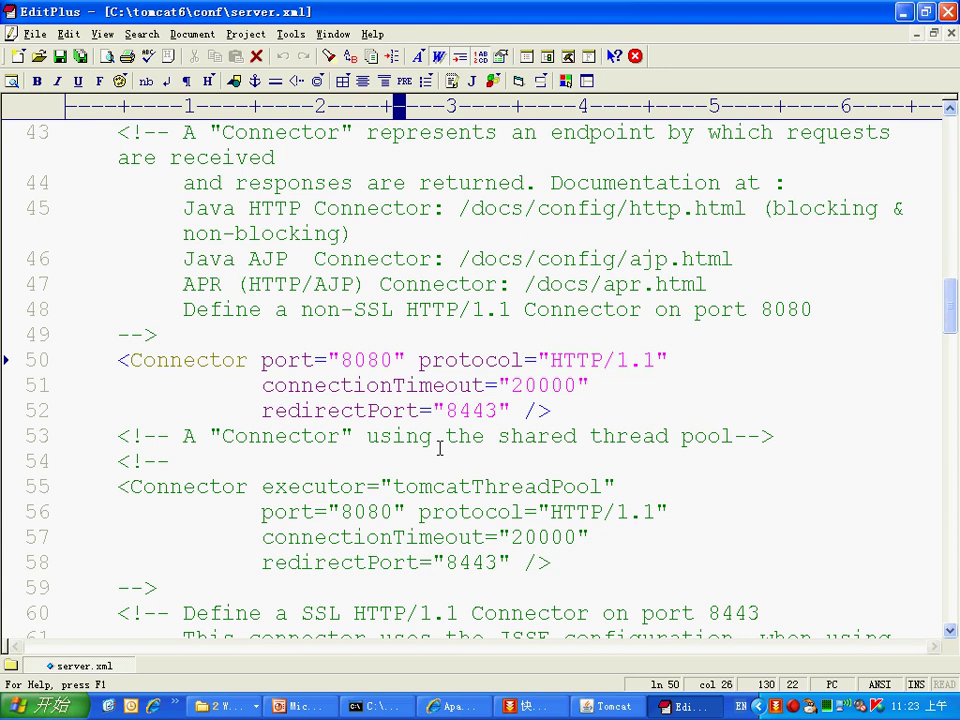
Step: Change the HTTP Connector port from 8080 to 80, add URIEncoding="UTF-8", and save server.xml
key("BackSpace")
key("BackSpace")
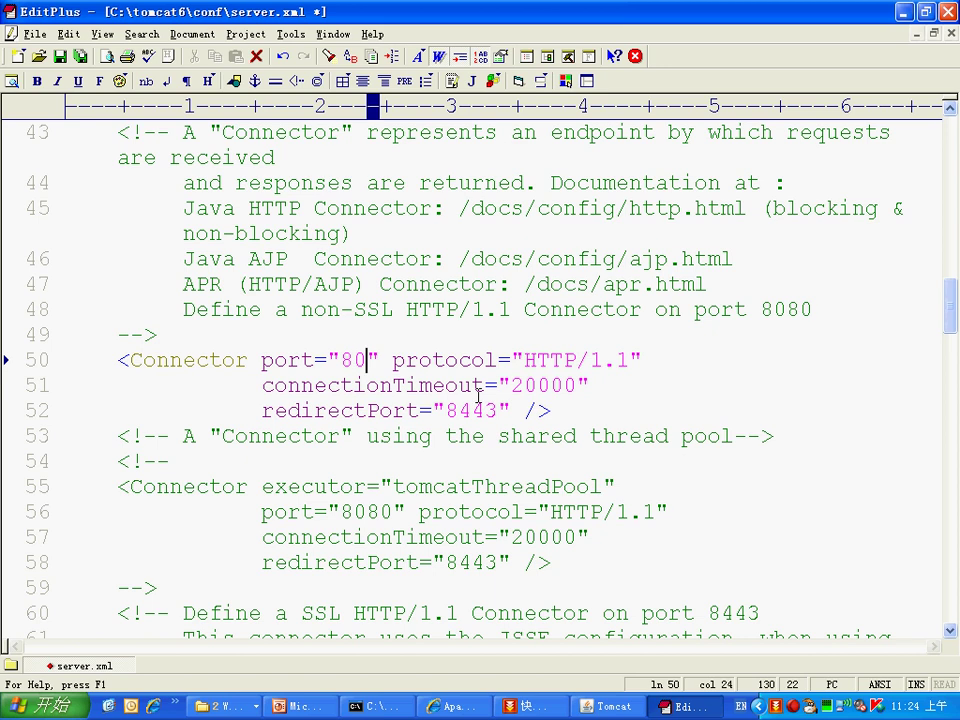
left_click(524, 410)
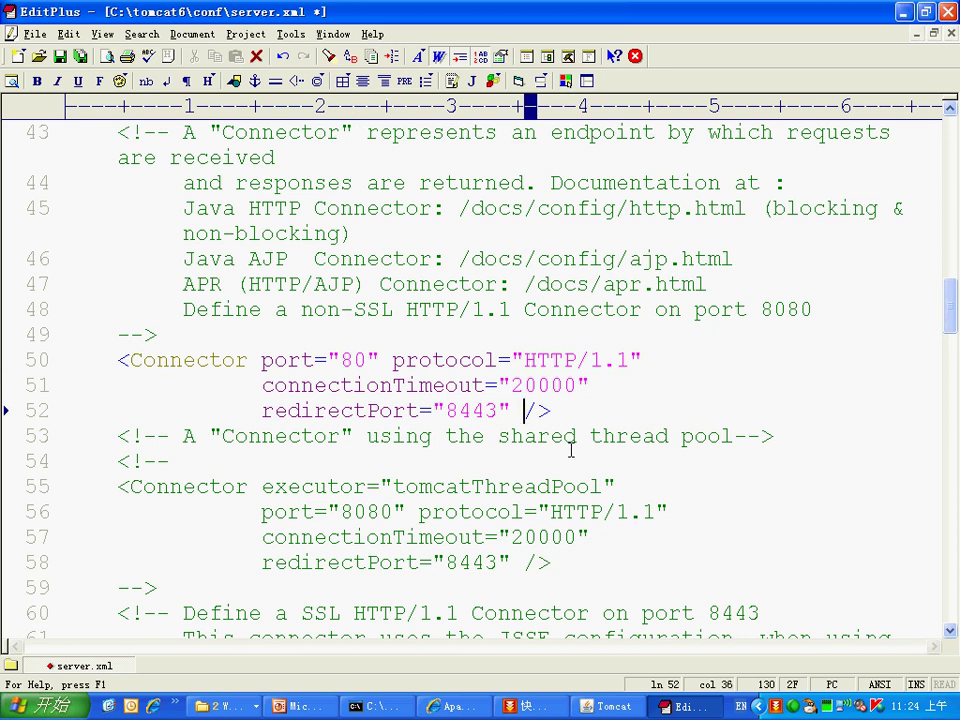
type("URI")
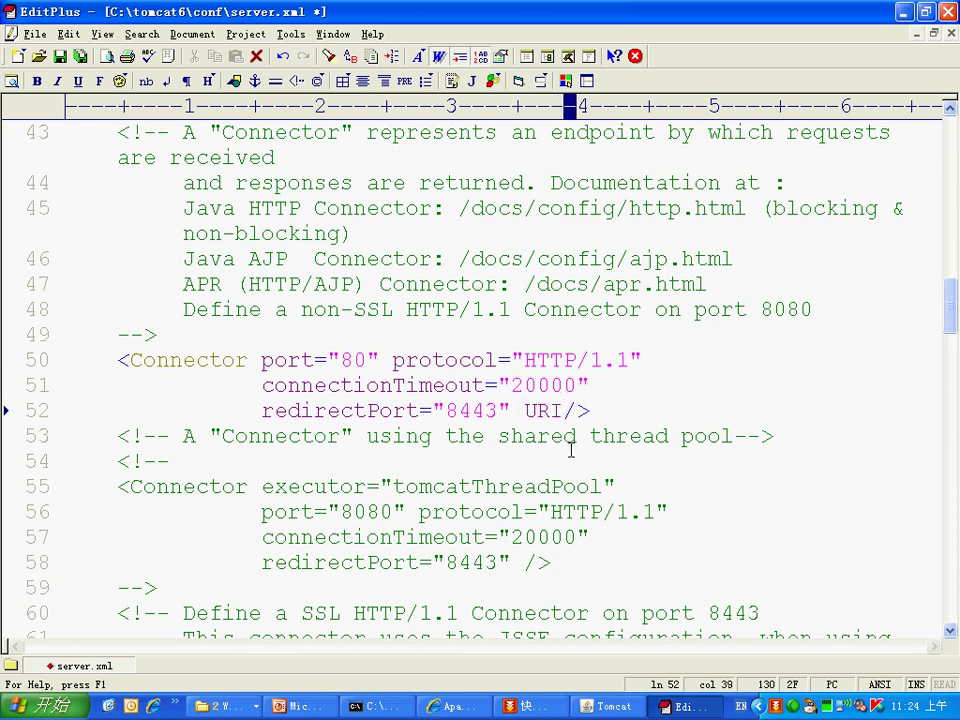
type("E")
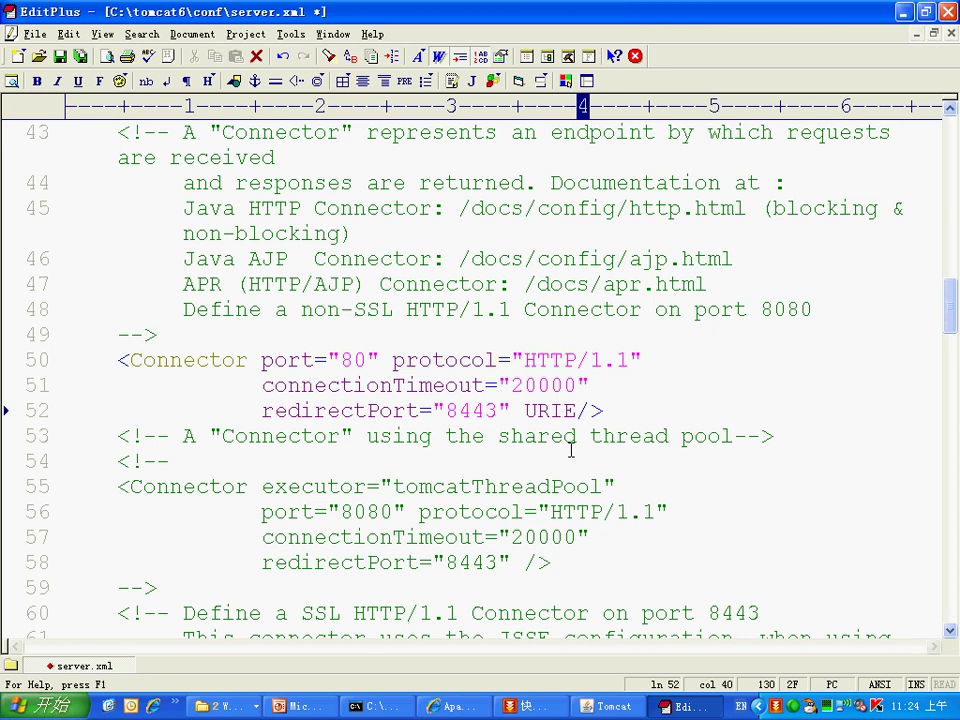
type("ncoding=\"\"")
key("Left")
type("UTF-8")
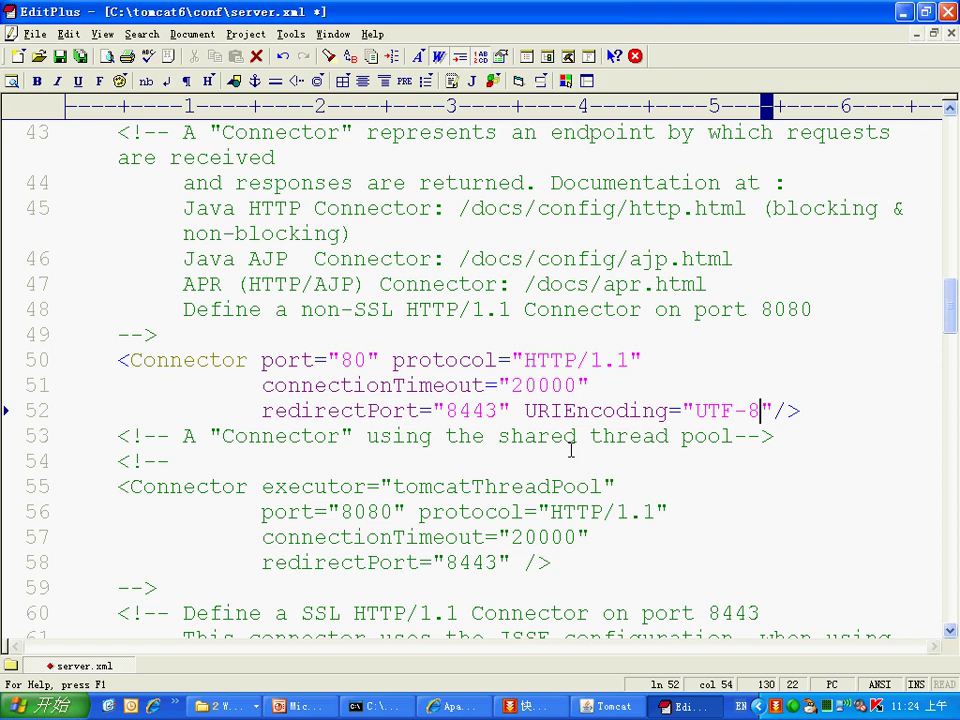
key("ctrl+s")
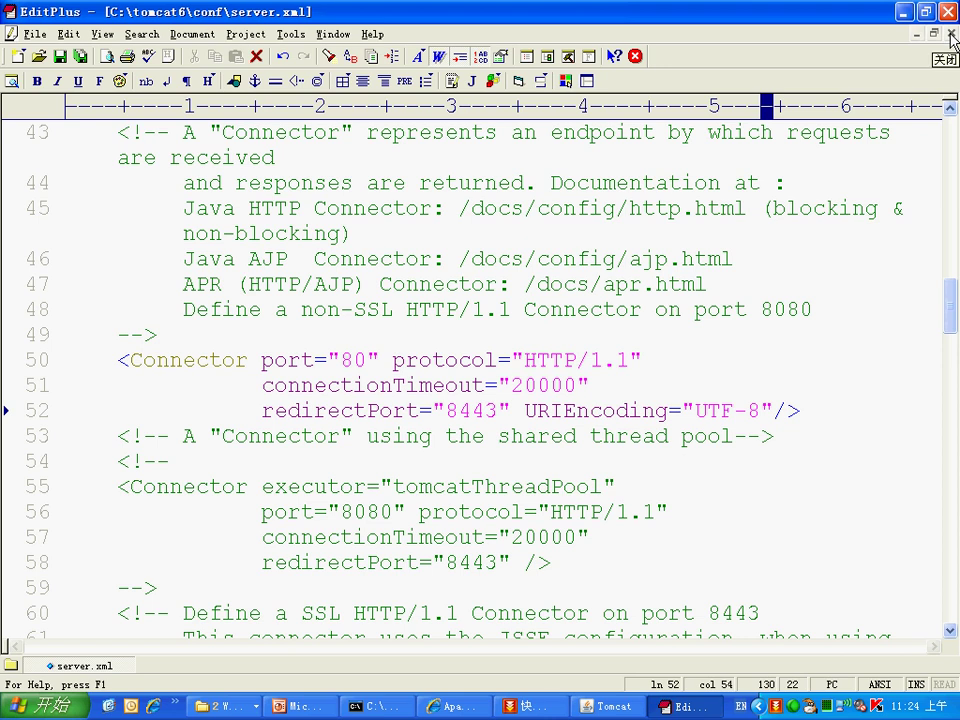
Step: Close server.xml and open context.xml from C:\tomcat6\conf in EditPlus through Explorer's context menu
left_click(951, 34)
left_click(904, 12)
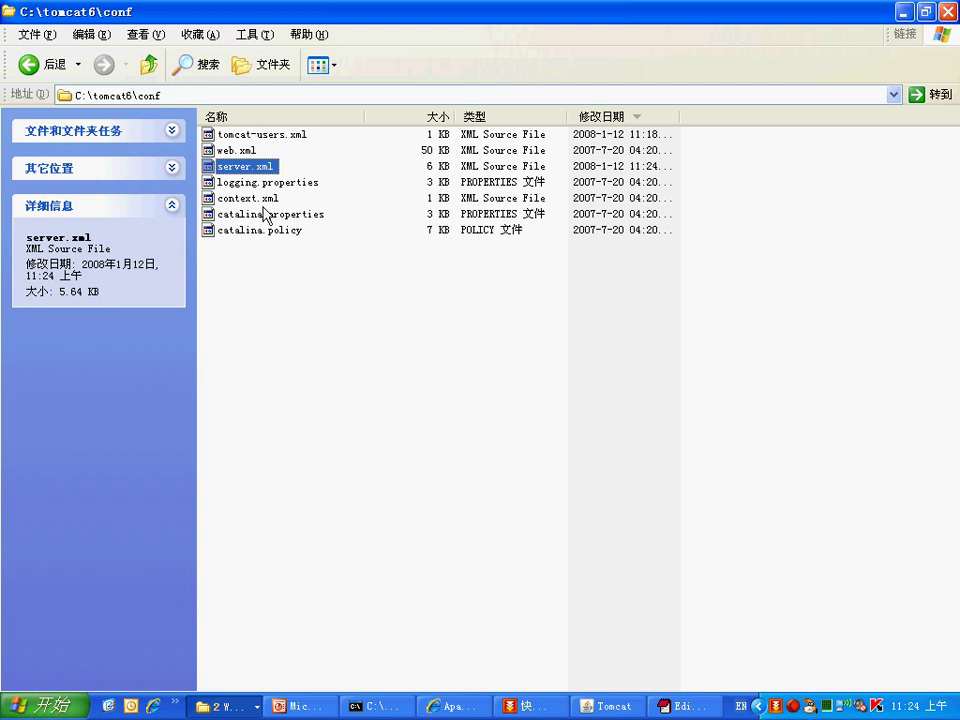
left_click(255, 202)
right_click(256, 205)
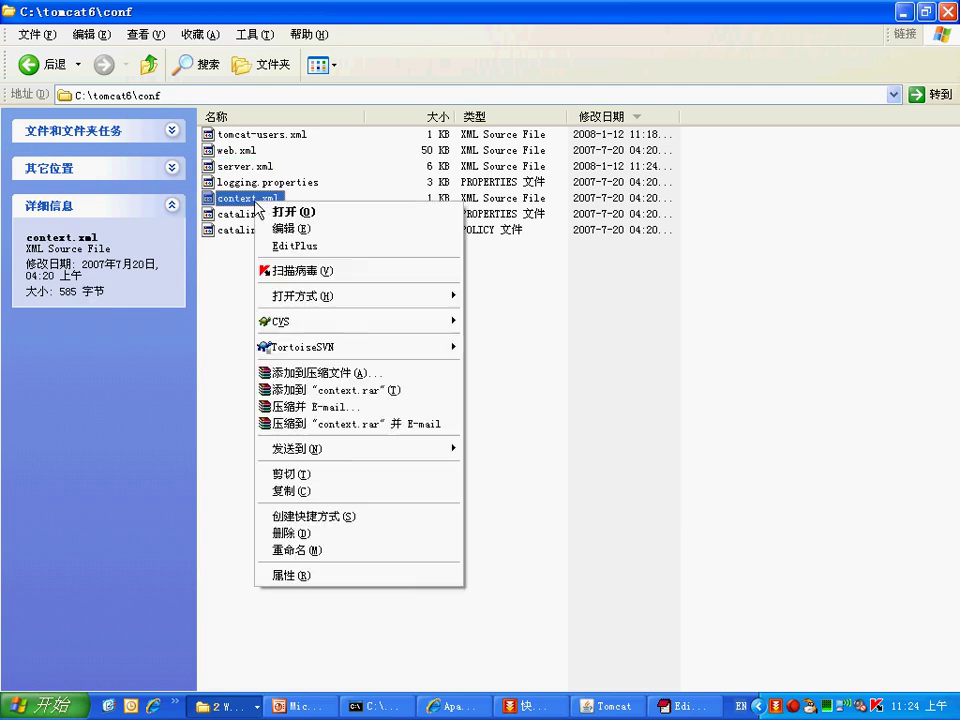
left_click(292, 250)
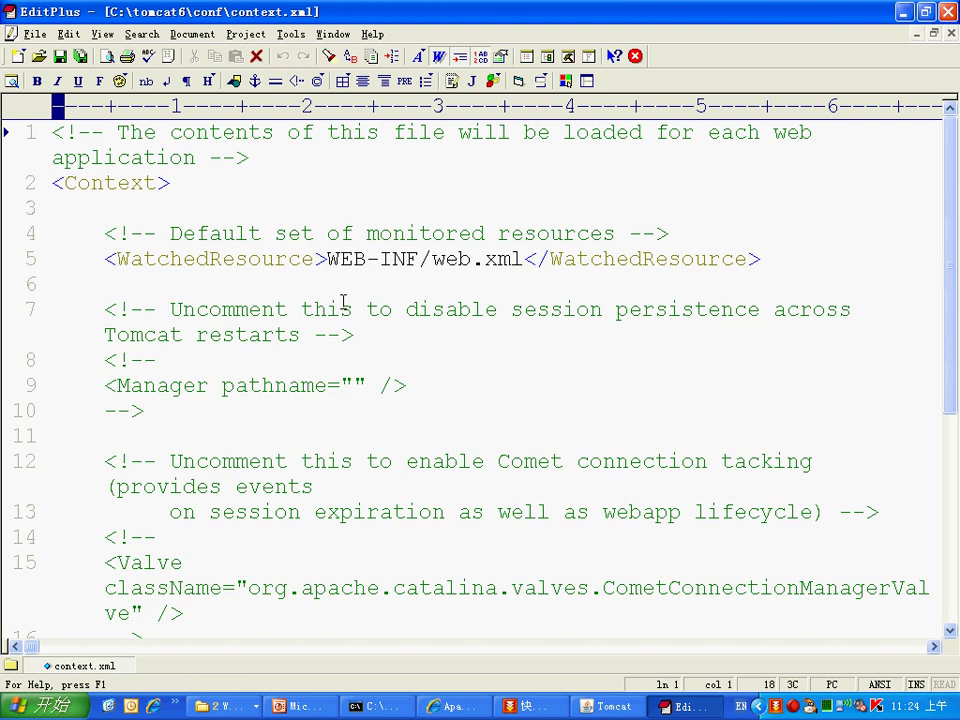
Step: Add reloadable="true" to the Context element and save context.xml
left_click(165, 184)
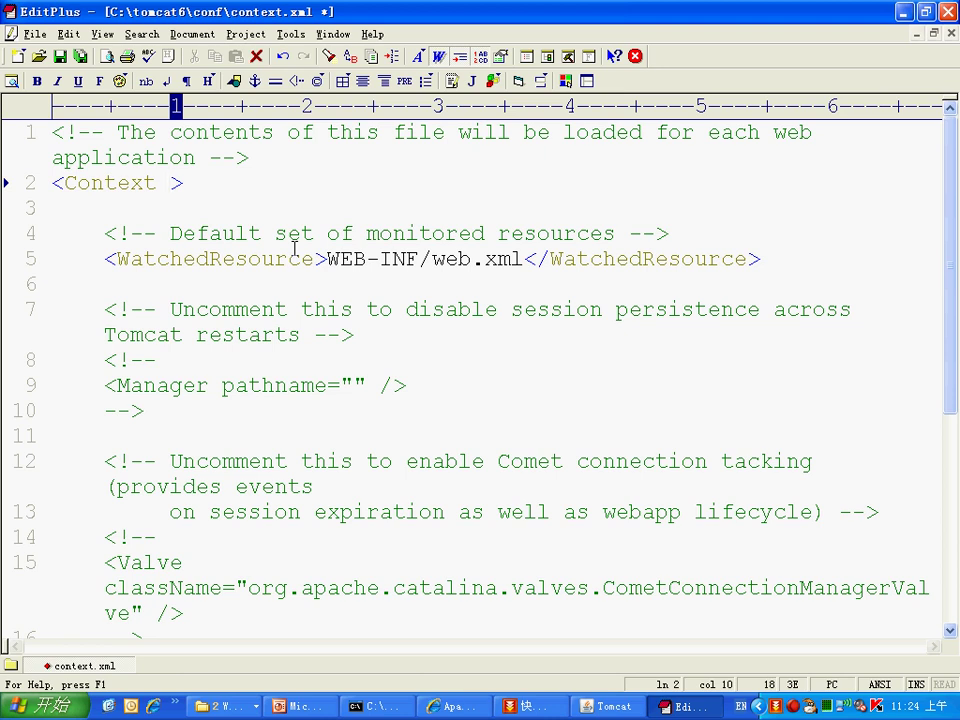
type("reloa")
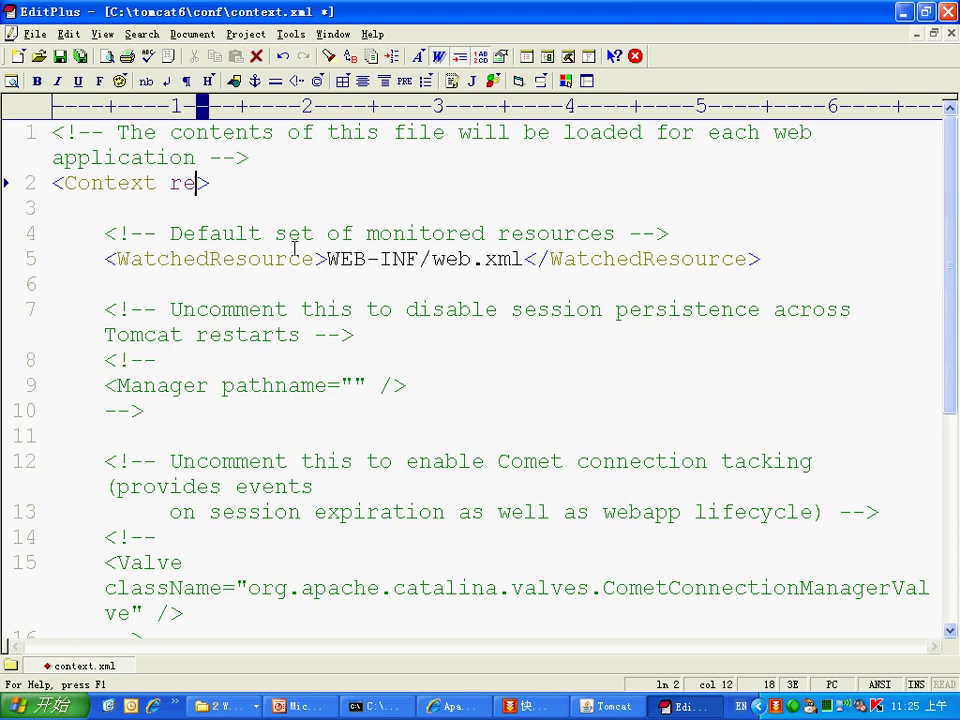
type("dable")
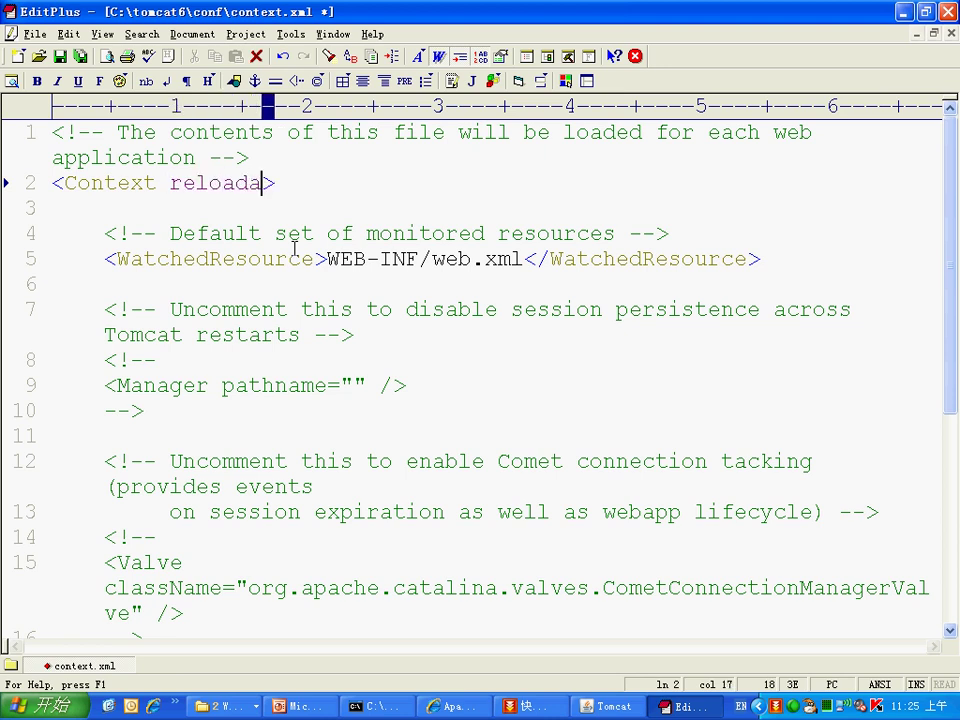
type("=\"t\"")
key("Left")
type("true")
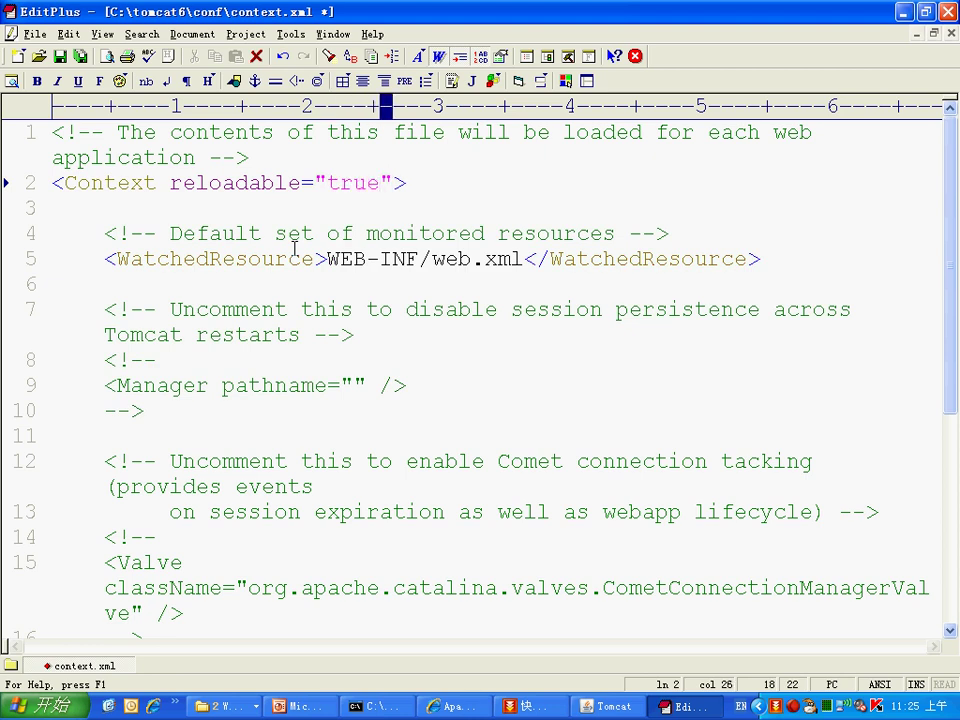
key("ctrl+s")
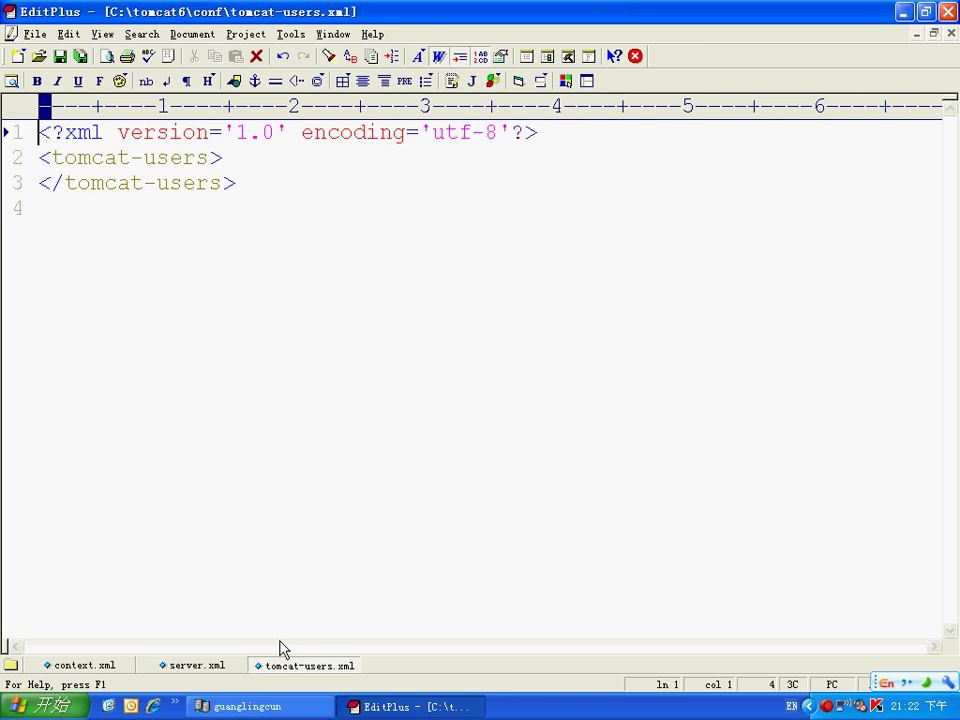
Step: Start a new <user> element inside tomcat-users with the chosen username
key("Down")
key("End")
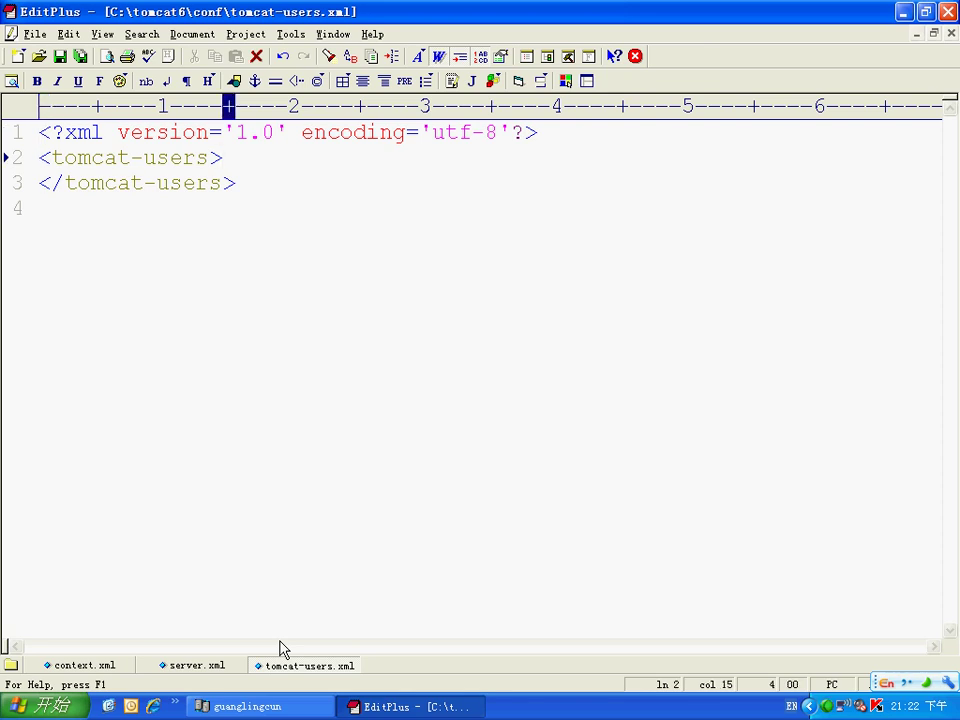
key("Return")
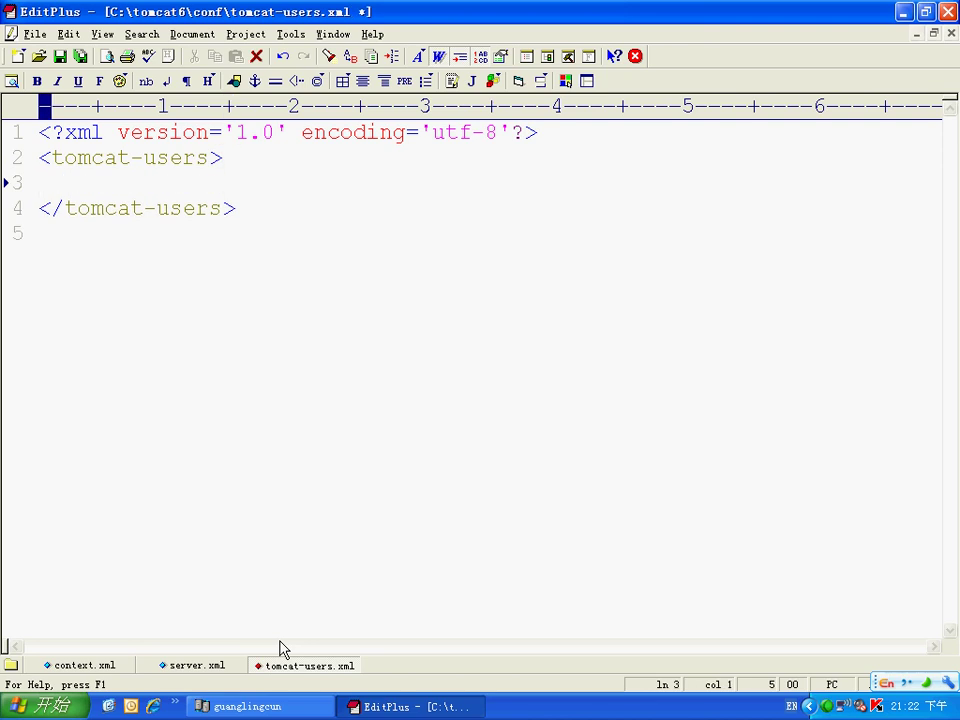
type("<")
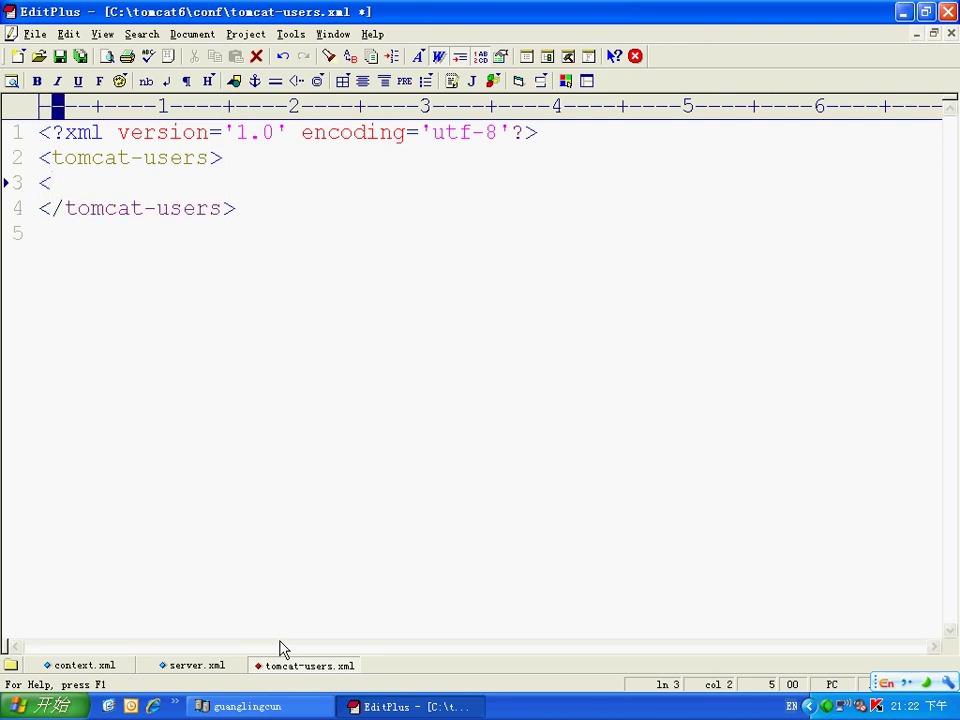
type("user u")
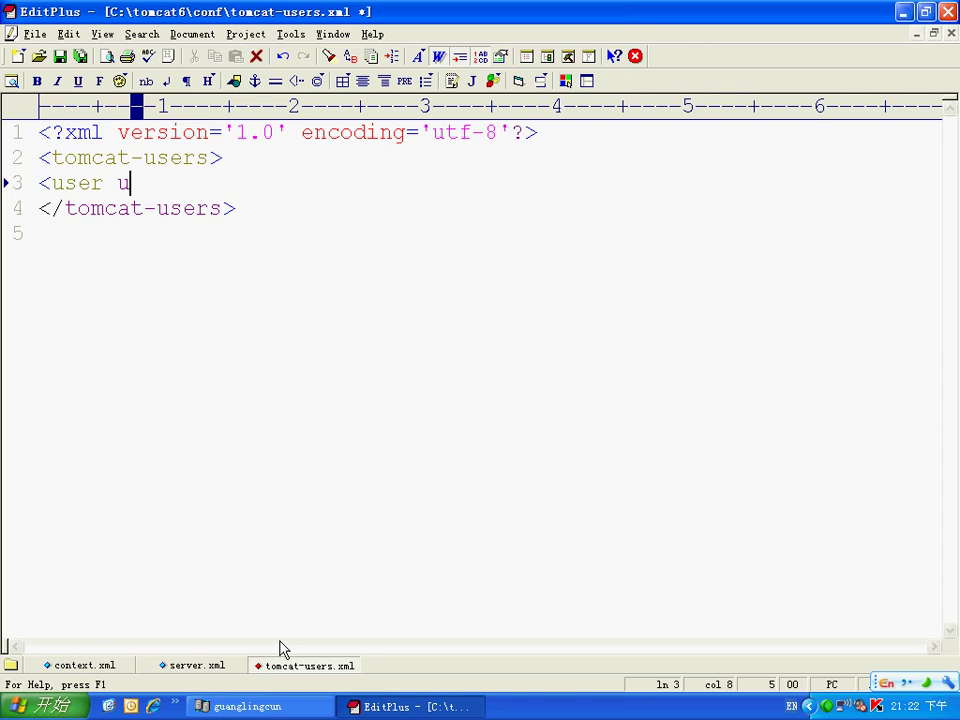
type("sername=\"\"")
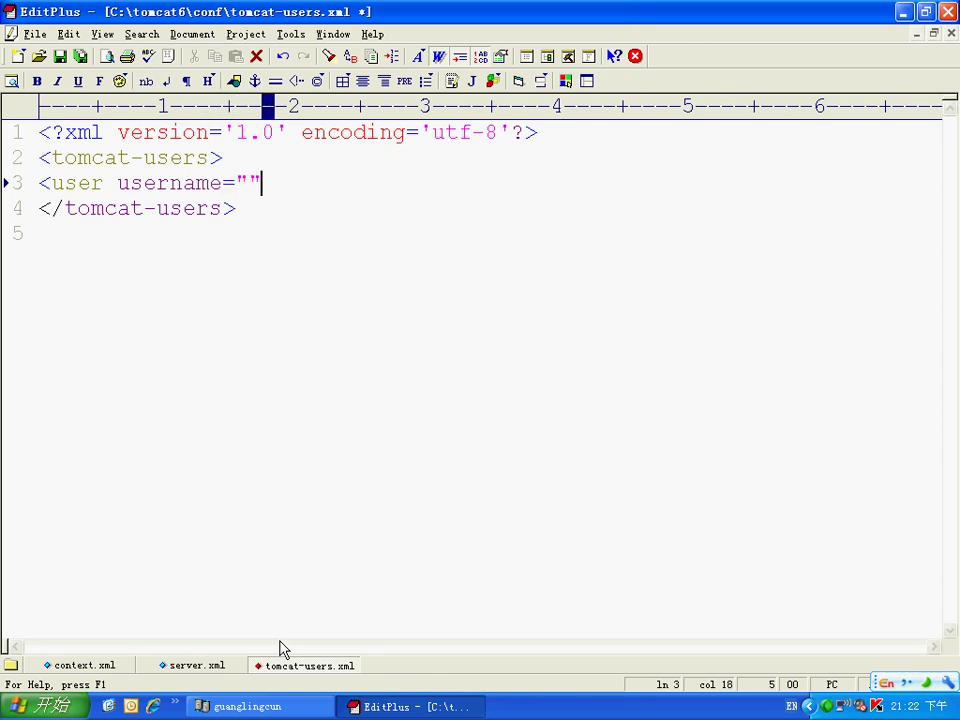
key("Left")
type("liuwei")
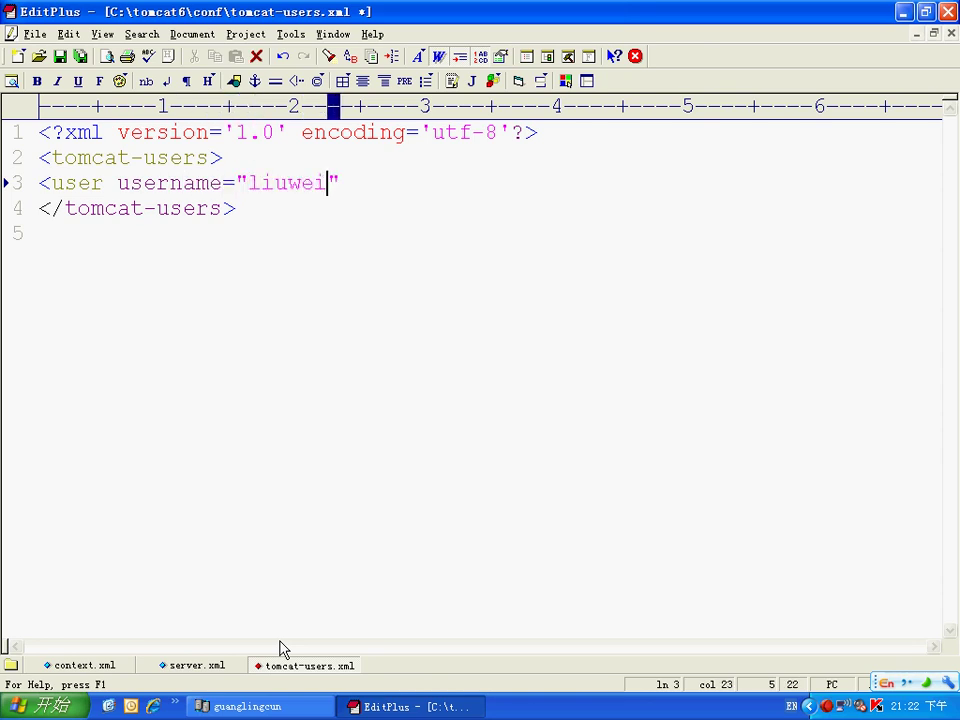
key("Right")
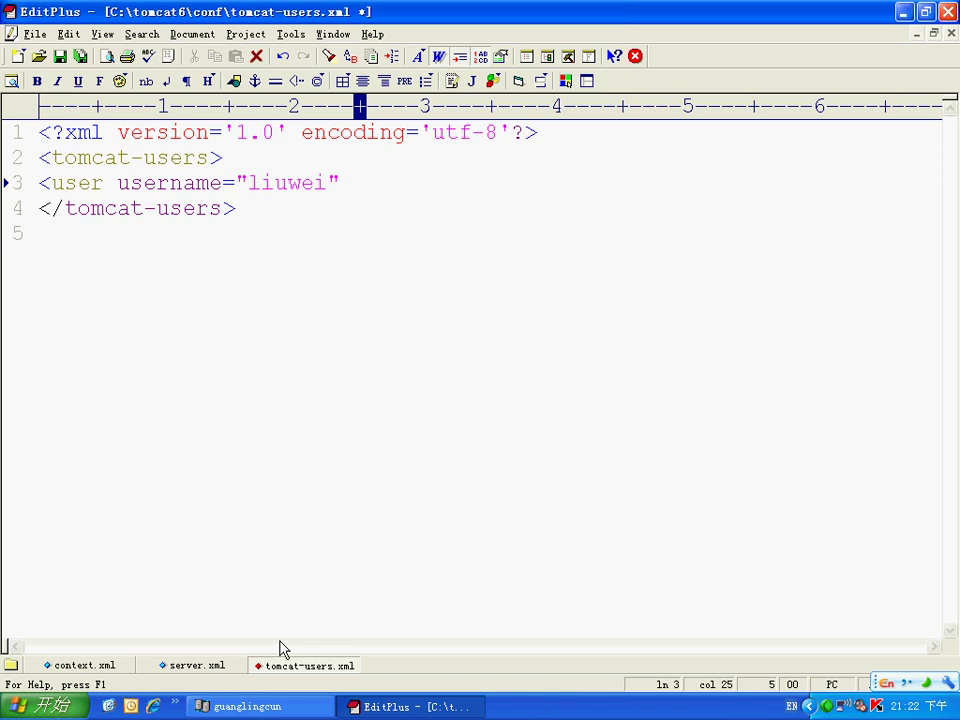
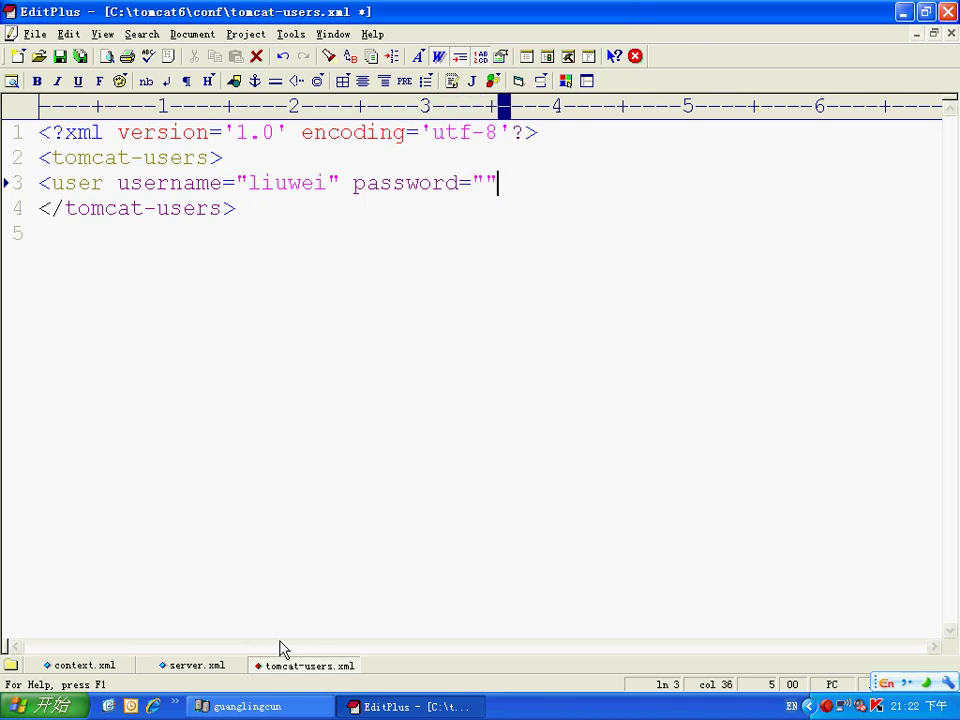
Step: Give the user a password and roles="admin,manager", close the element, and save tomcat-users.xml
key("Left")
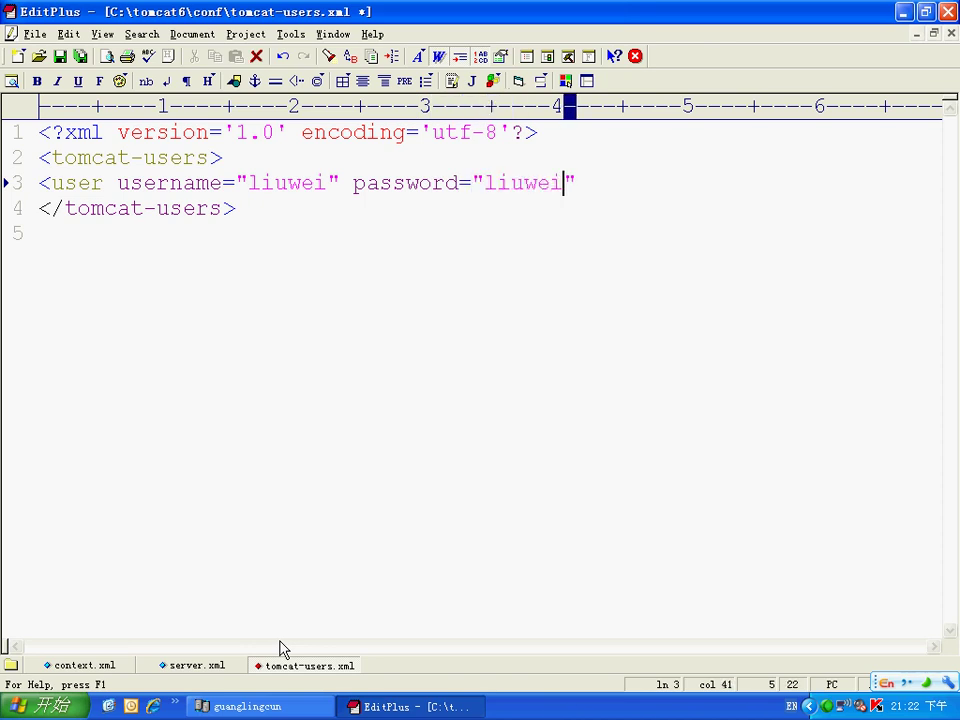
key("Right")
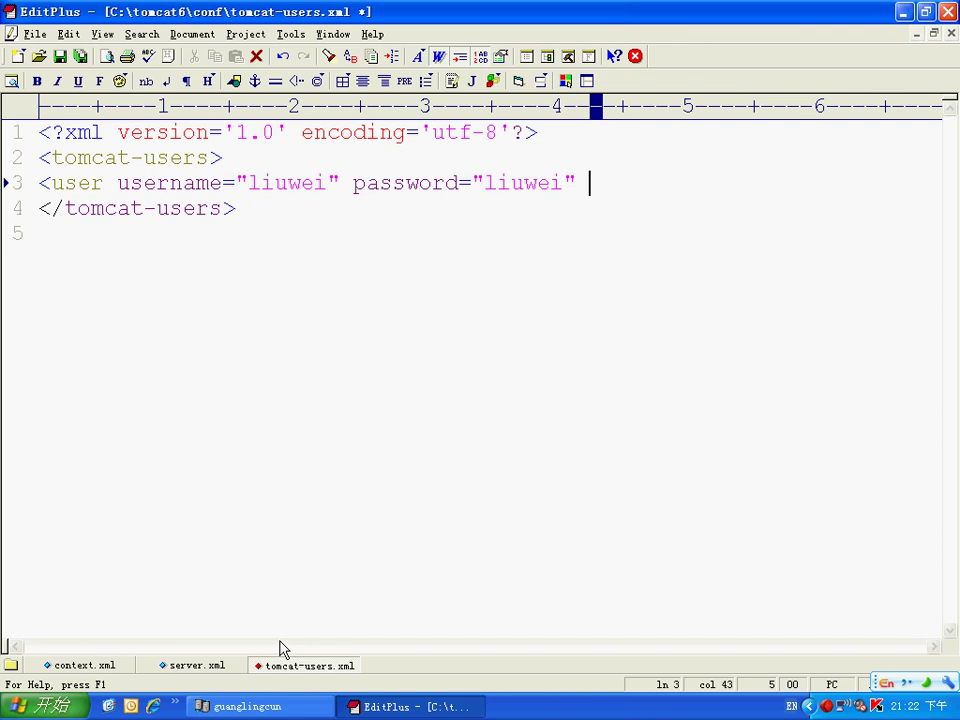
key("BackSpace")
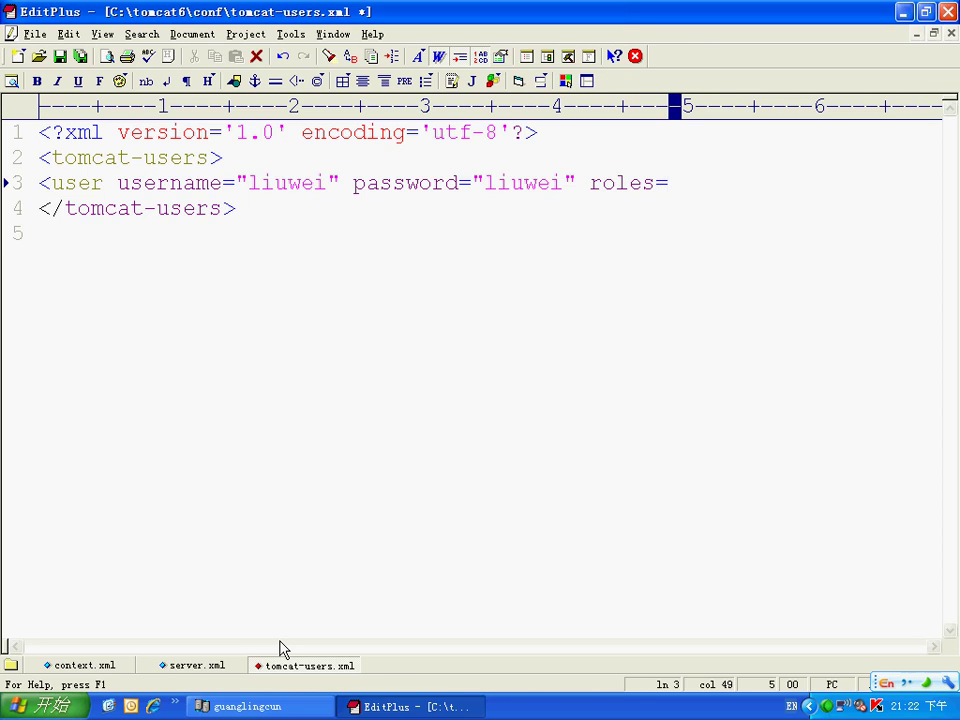
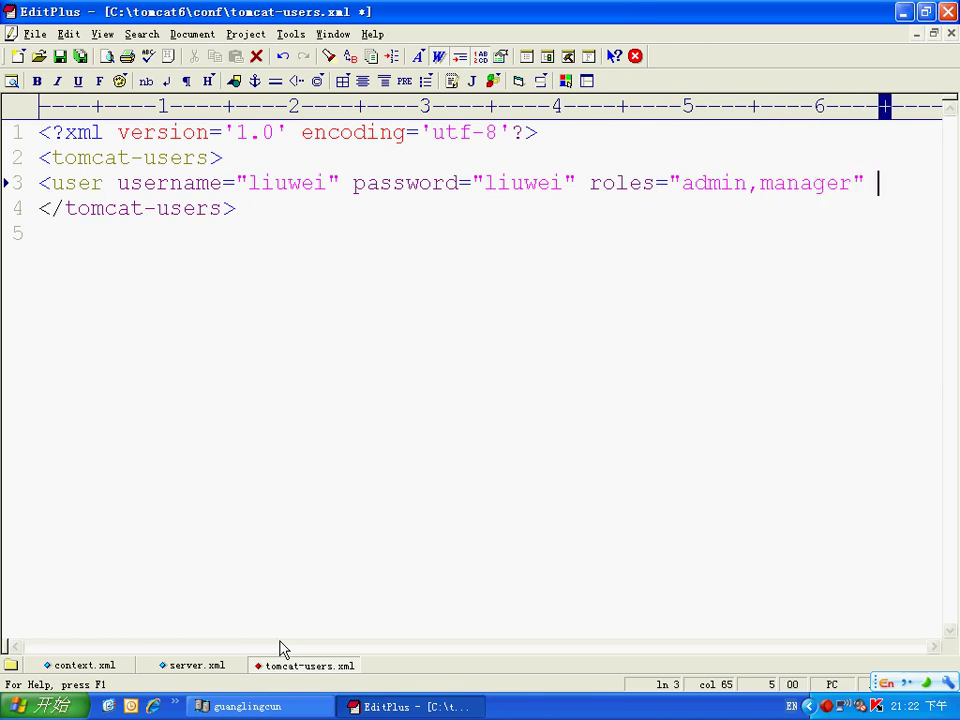
key("ctrl+s")
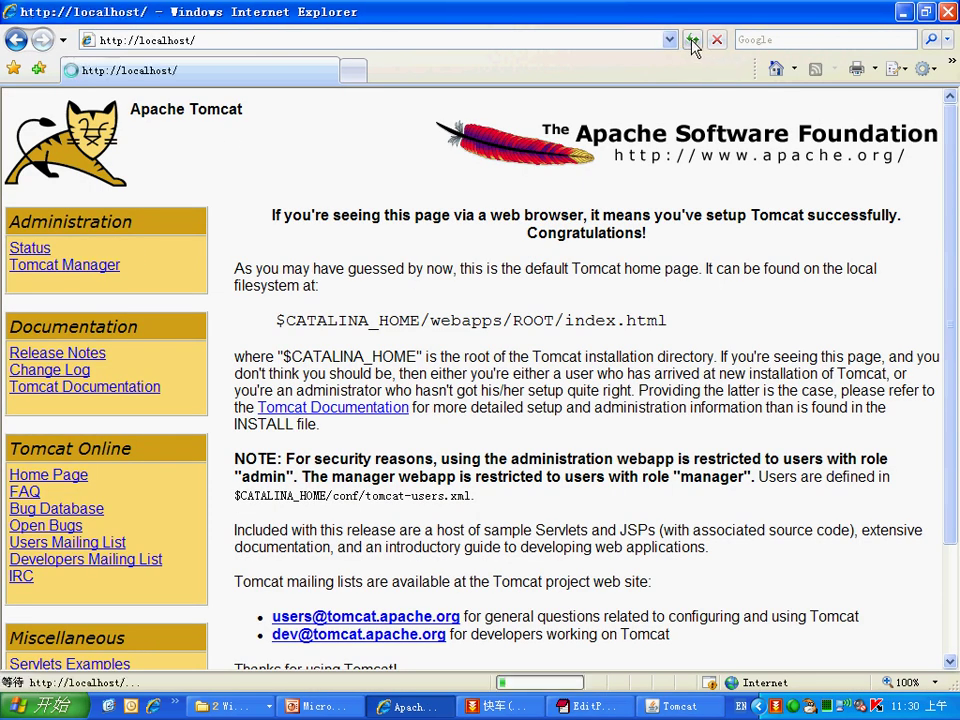
Step: Log in to Tomcat Manager with the new user's name and password, remembering the password
left_click(89, 268)
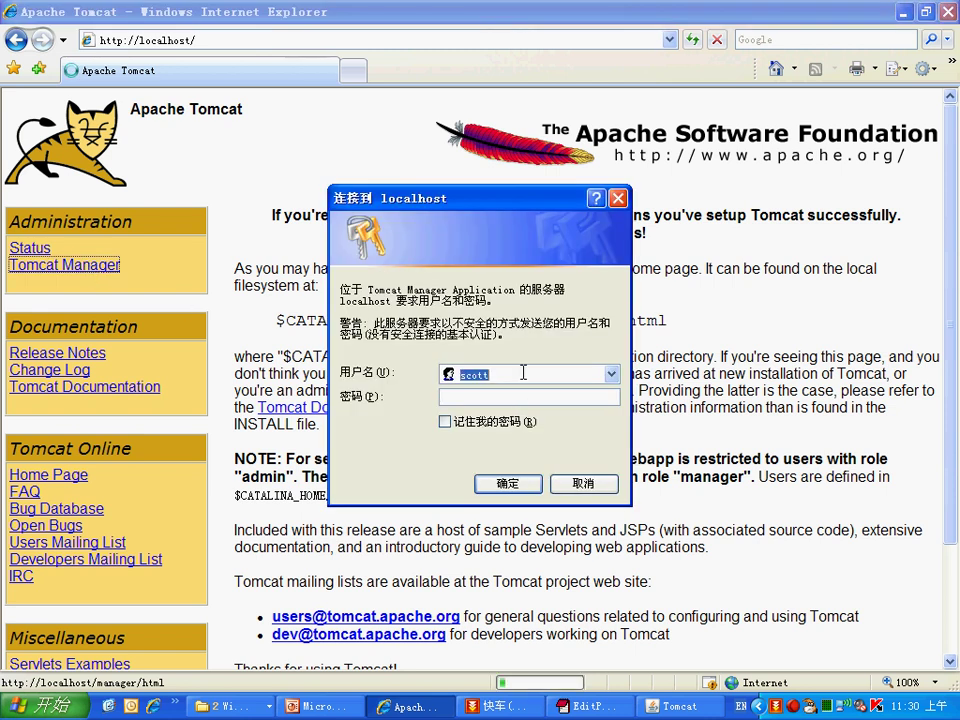
type("liuwei")
key("Tab")
type("******")
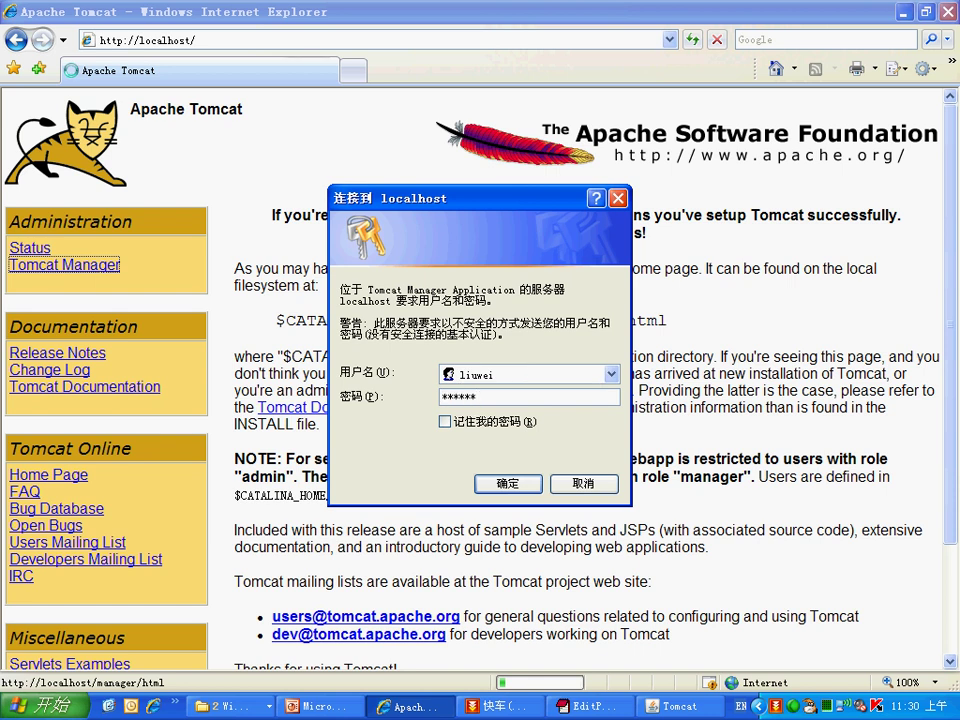
left_click(445, 422)
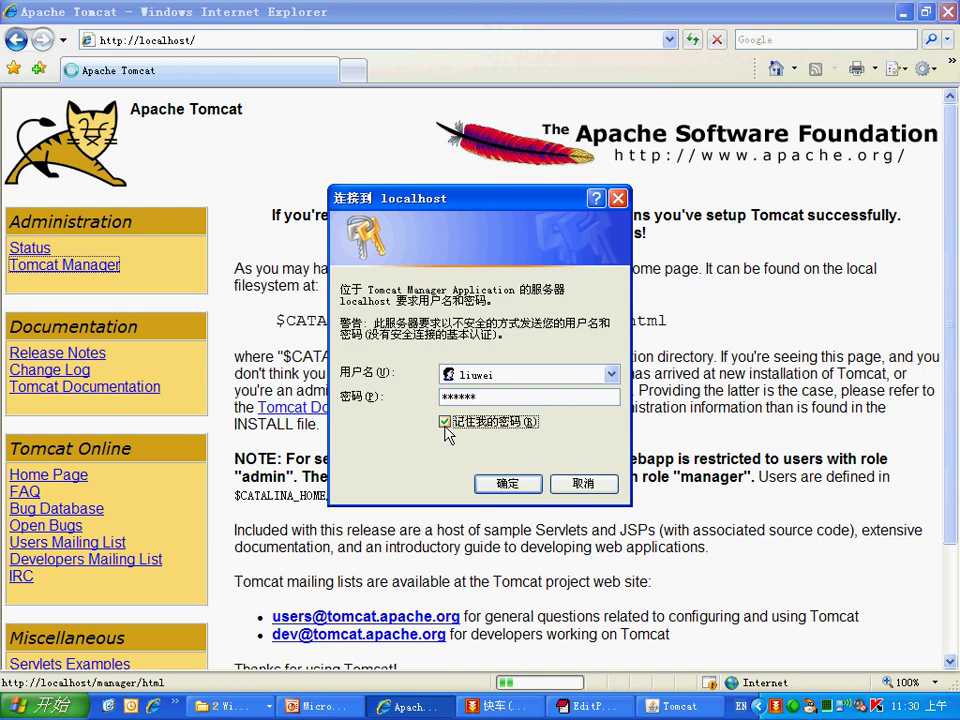
left_click(505, 483)
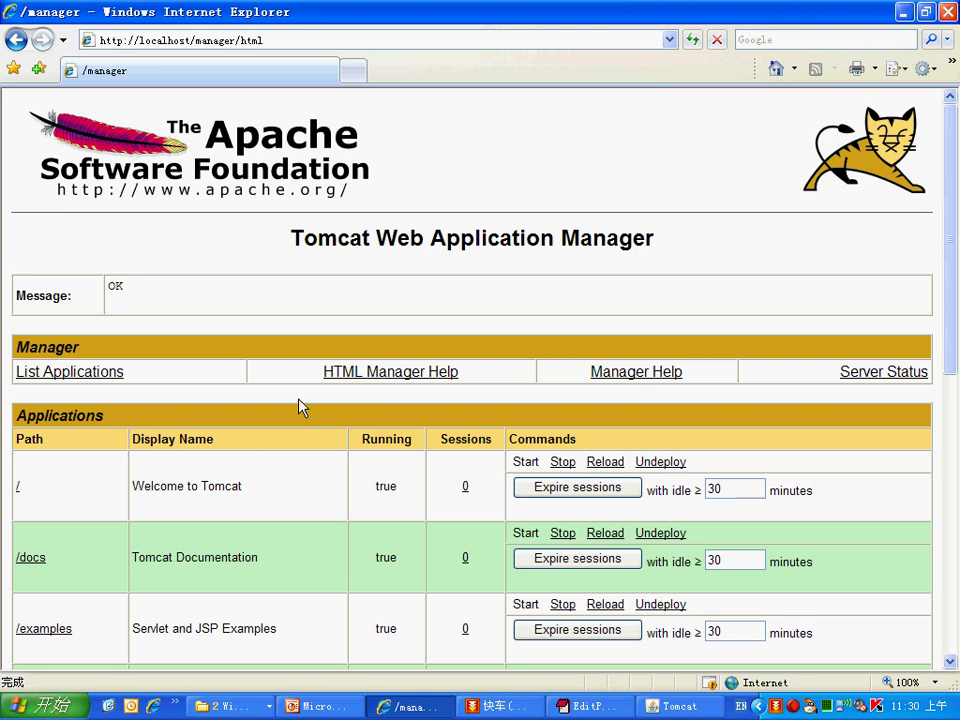
scroll(330, 420, "down", 2)
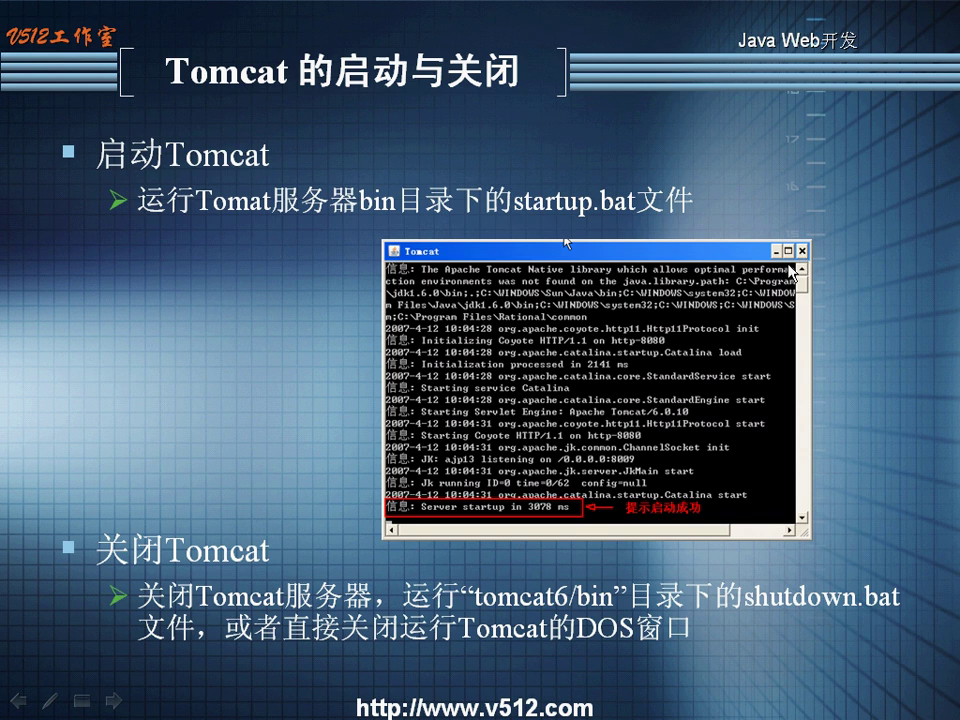
Step: Advance the slideshow past the Tomcat verification slide to the directory structure slide
left_click(791, 270)
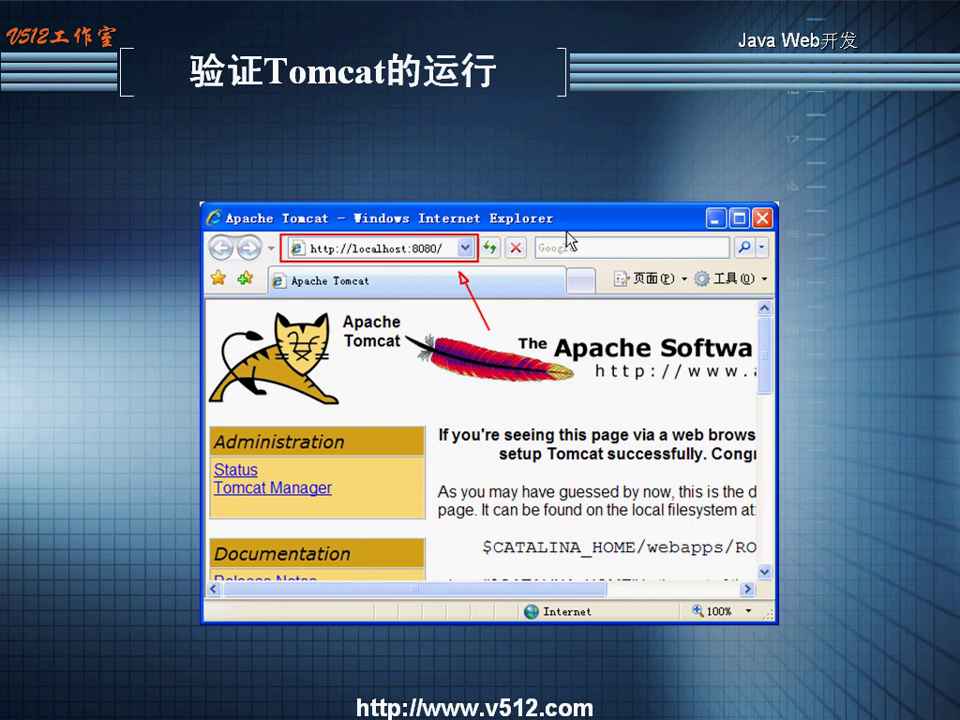
left_click(730, 546)
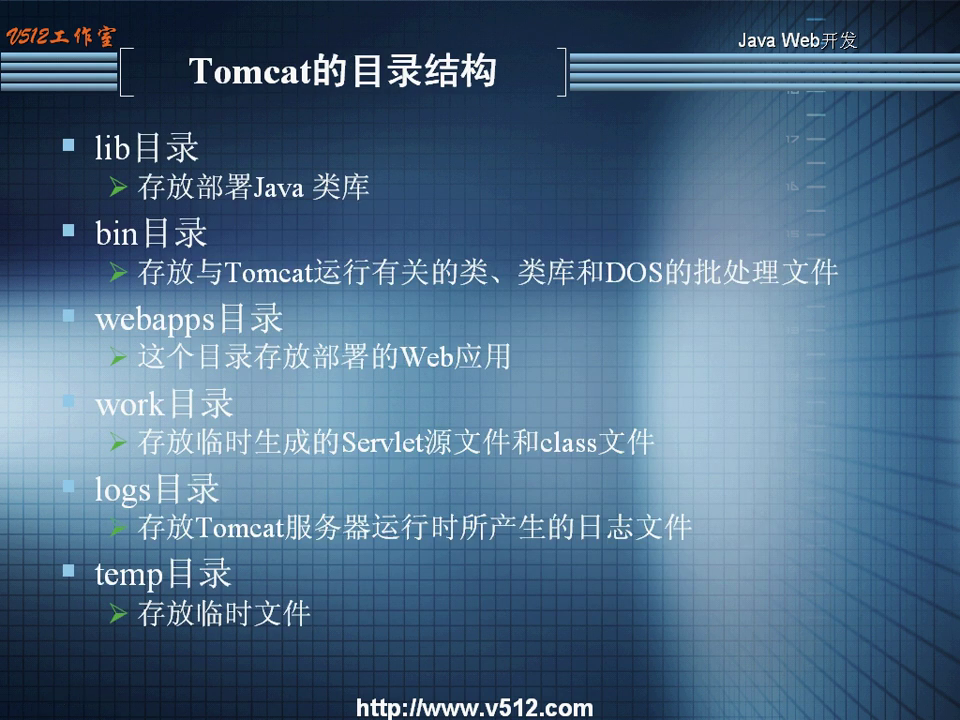